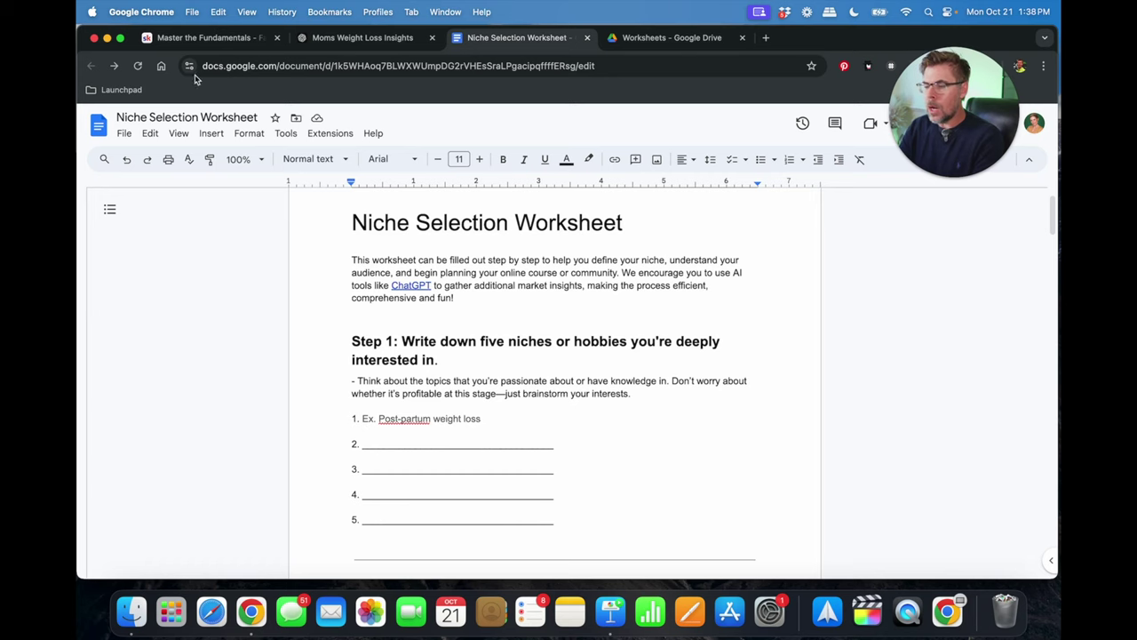
Switch to the Skool lesson 'Master the Fundamentals' with its six linked resources.
left_click(182, 37)
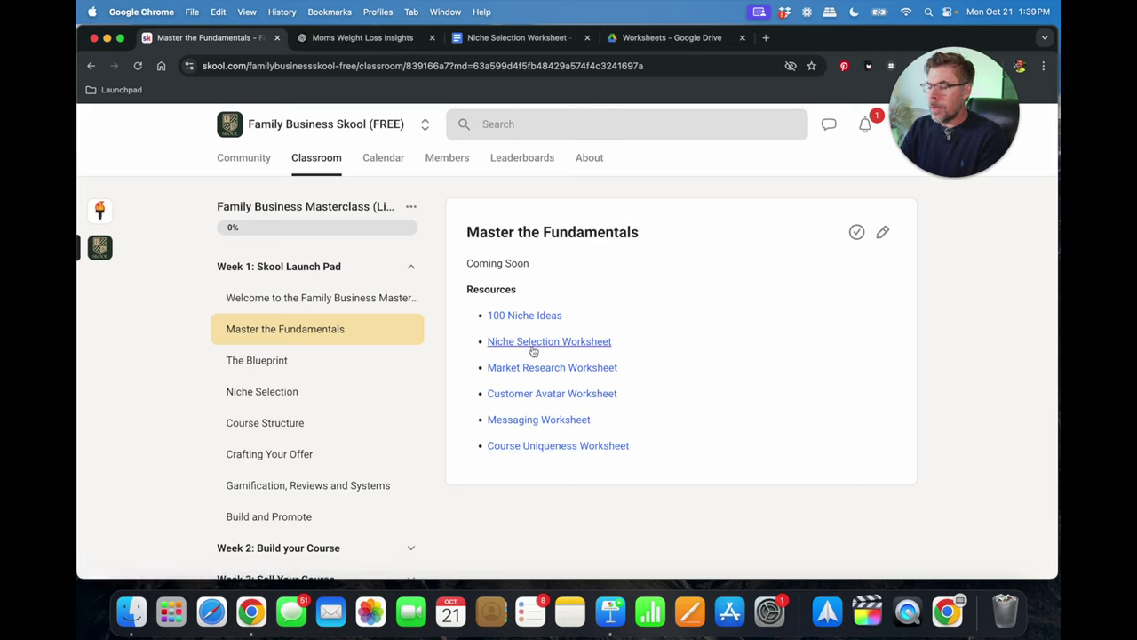
left_click(498, 41)
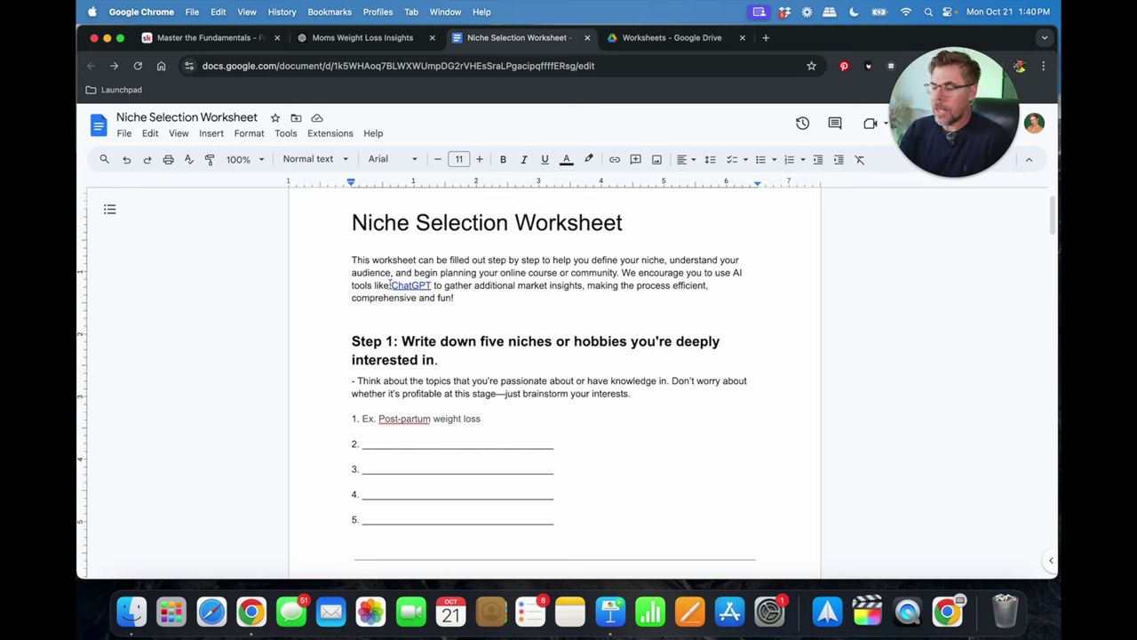
left_click_drag(391, 284, 450, 286)
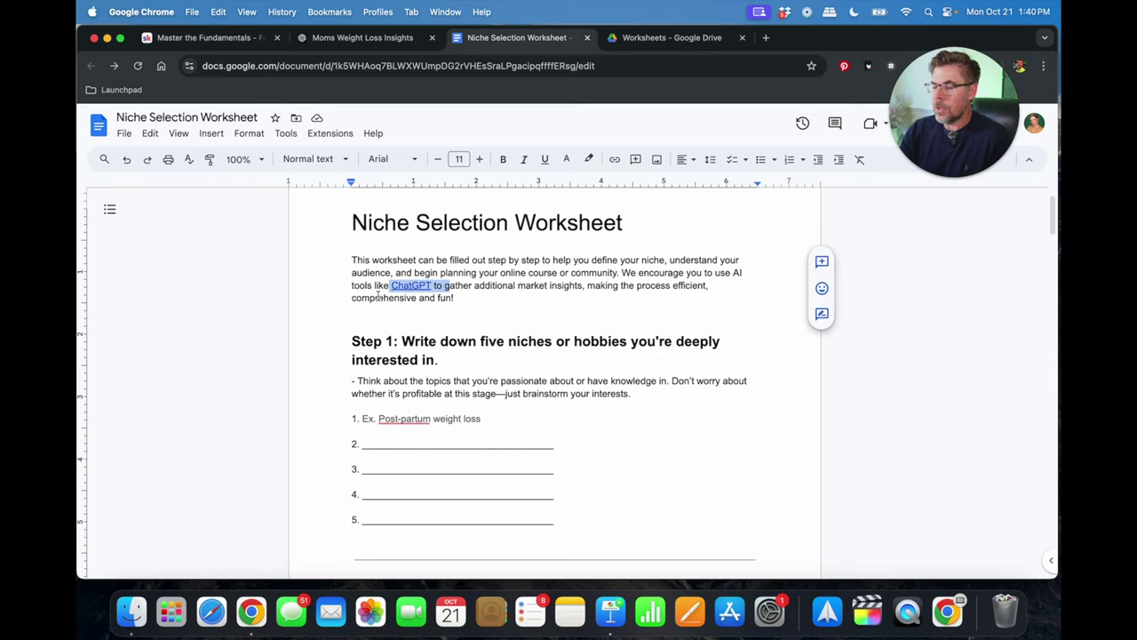
left_click(381, 297)
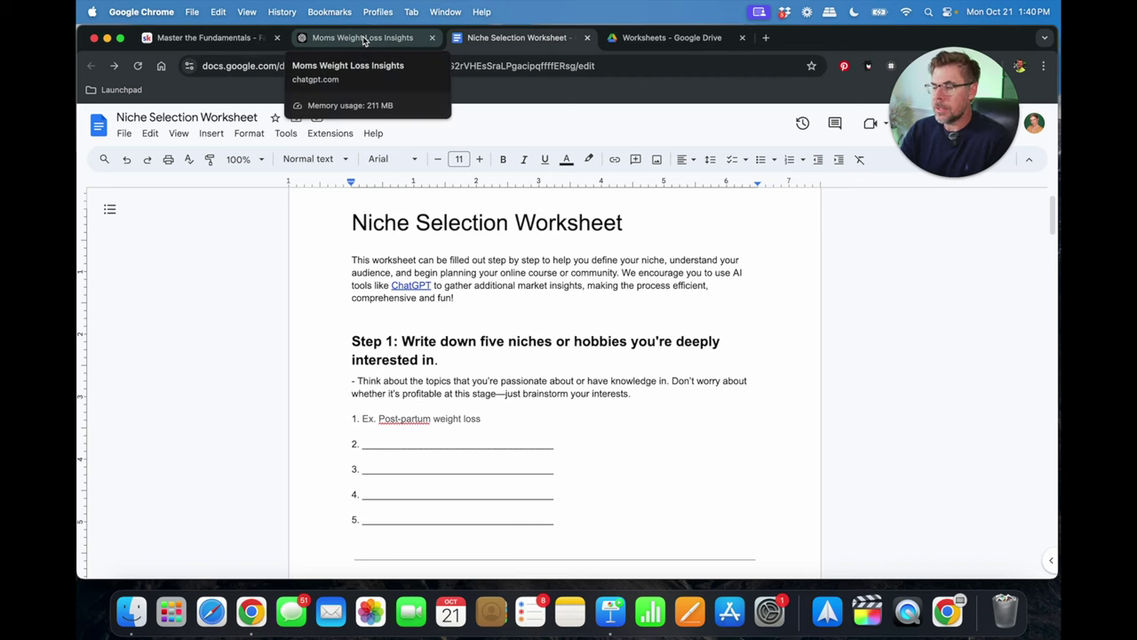
scroll(459, 241, "down", 3)
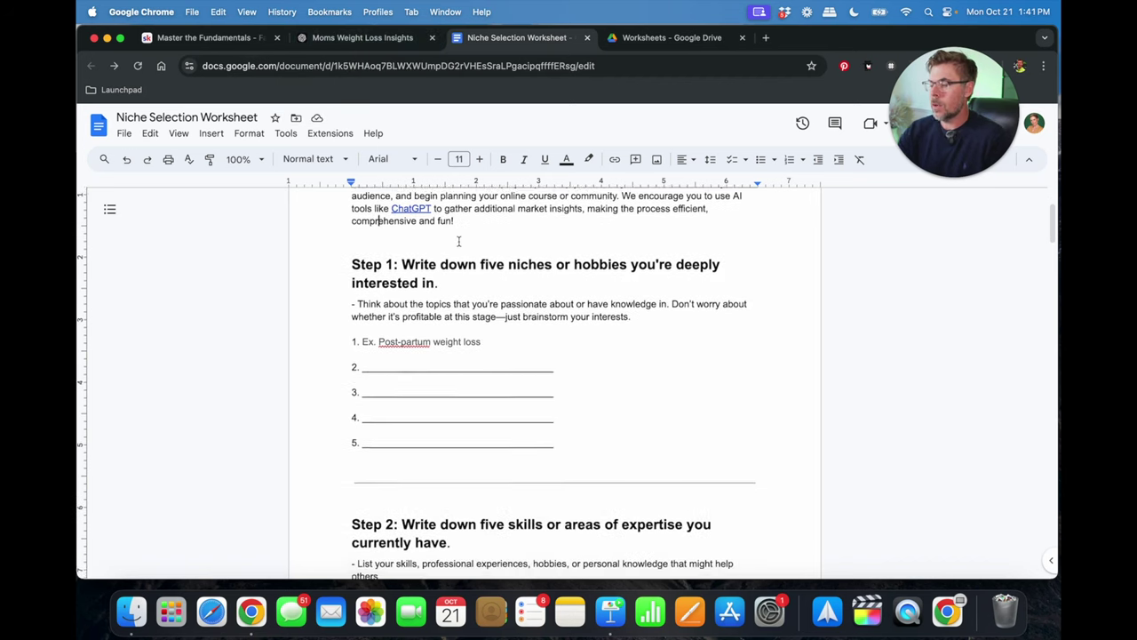
scroll(459, 241, "down", 2)
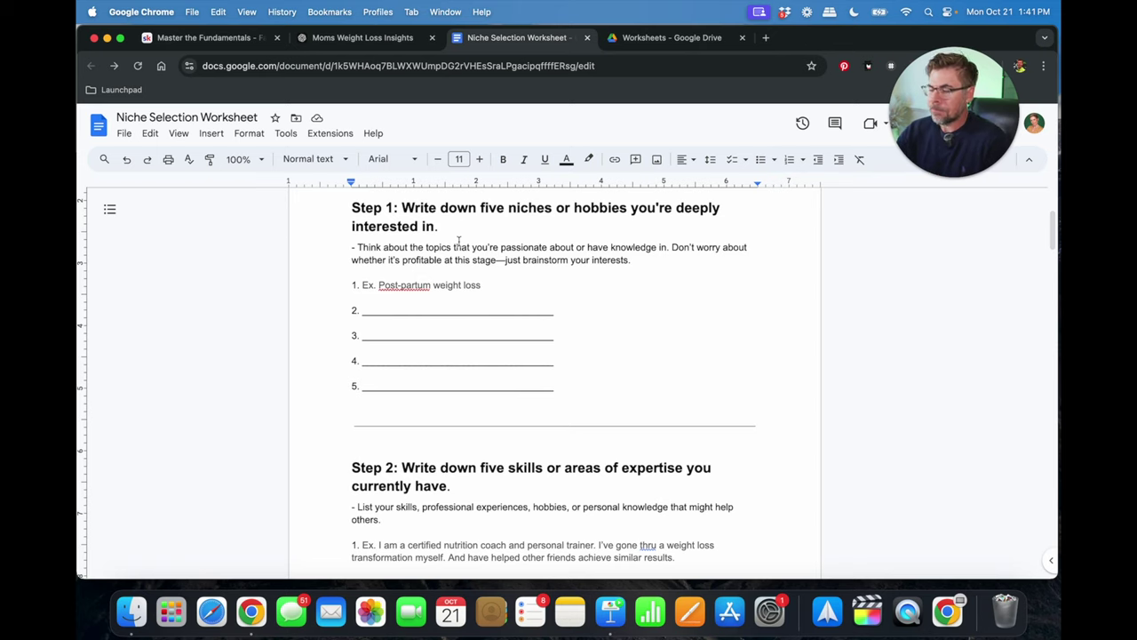
scroll(458, 240, "down", 1)
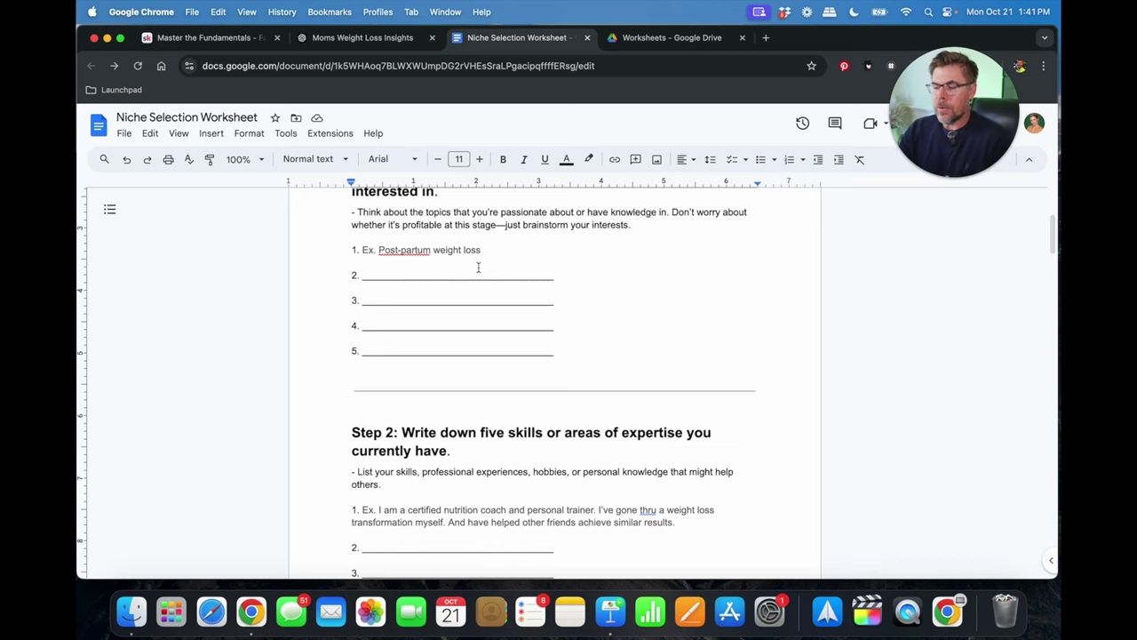
scroll(478, 266, "up", 2)
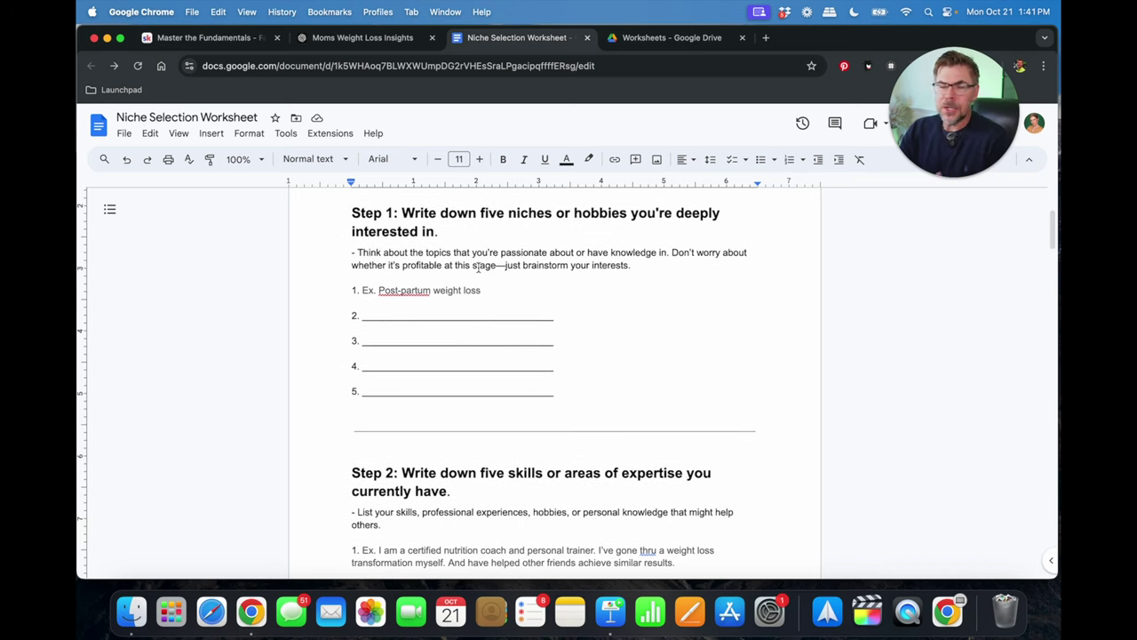
scroll(478, 266, "down", 5)
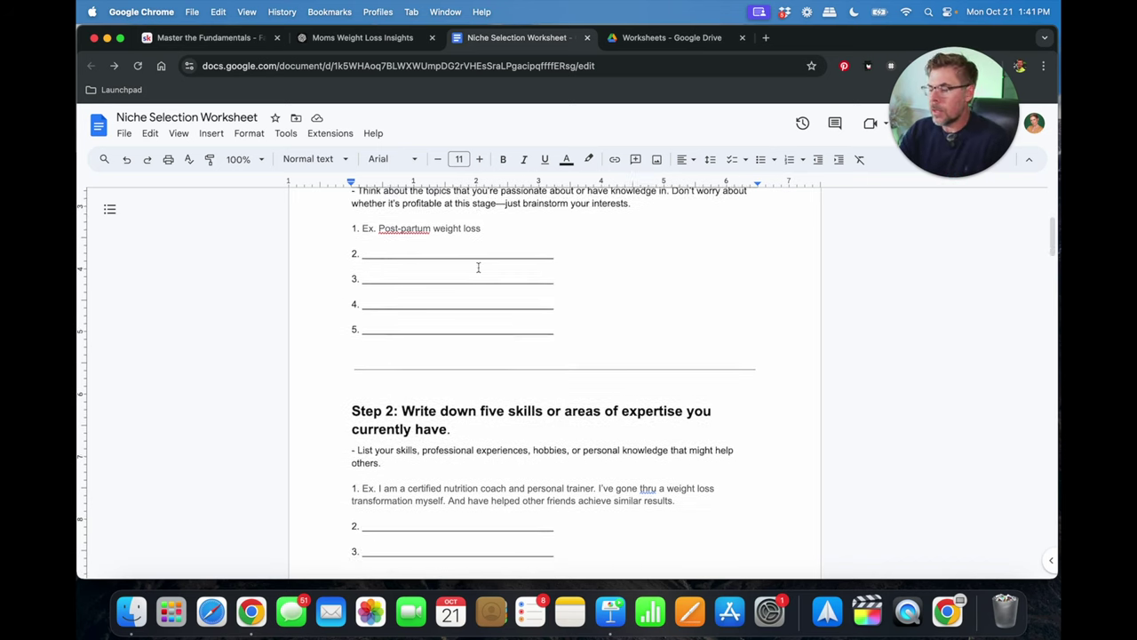
scroll(478, 266, "down", 1)
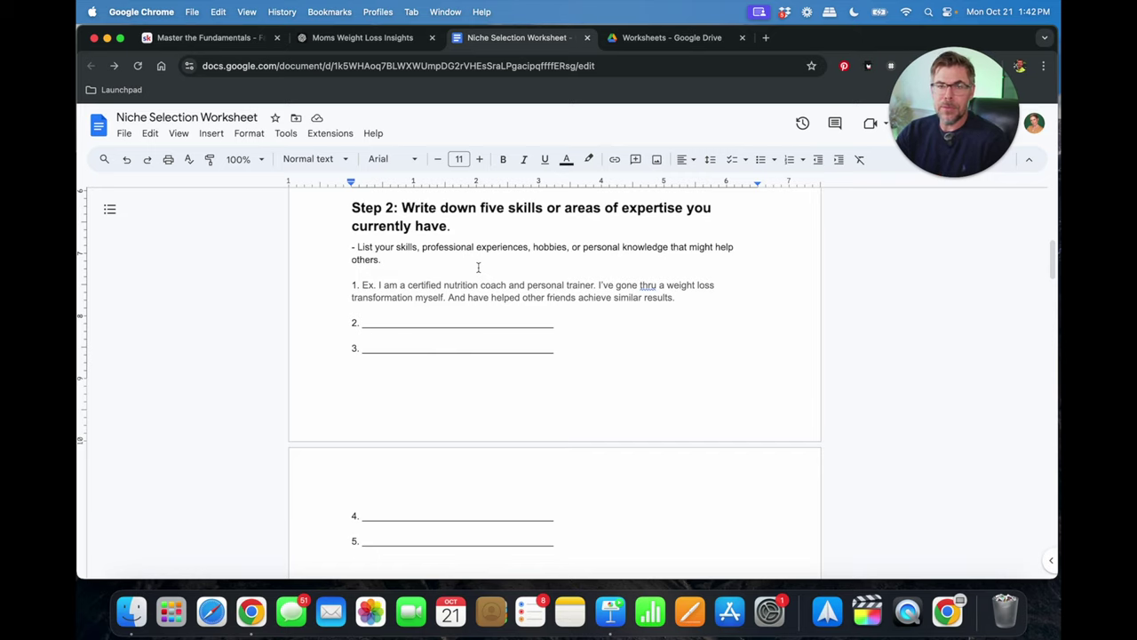
Scroll to Step 3 and select 'List the problems, fears, and desires of your chosen niche.'.
scroll(478, 268, "down", 5)
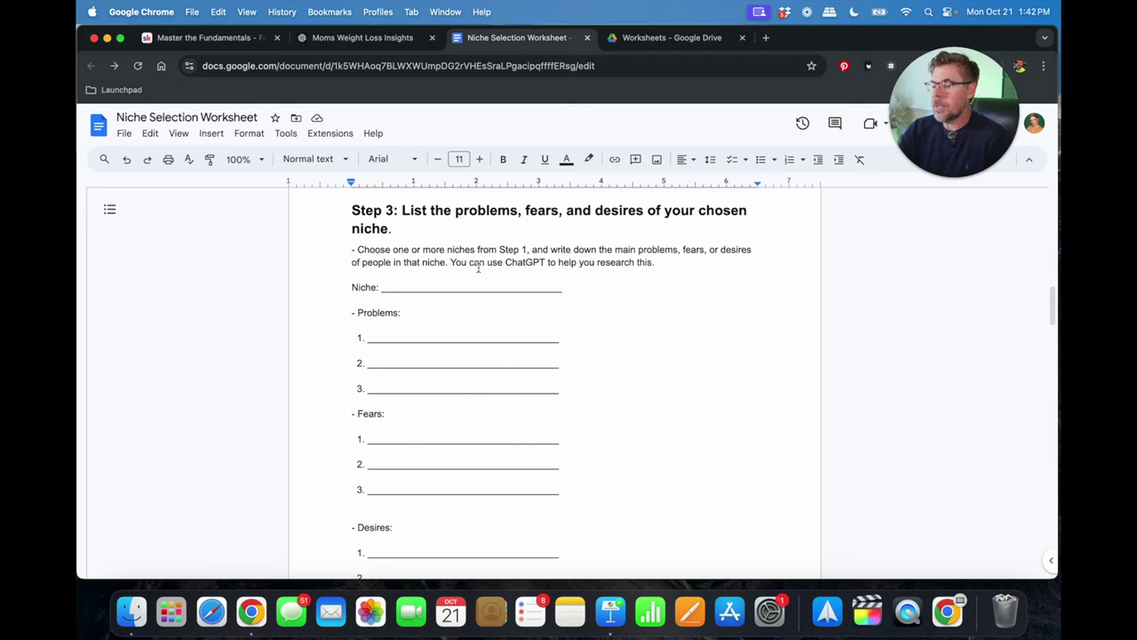
scroll(478, 267, "down", 1)
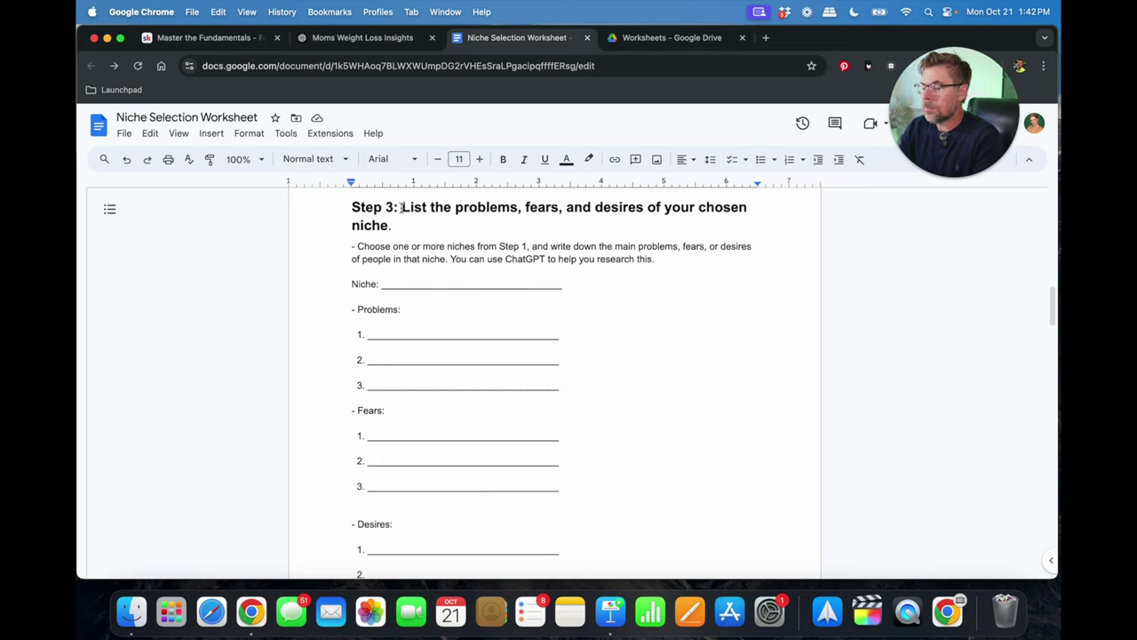
mouse_move(402, 207)
left_mouse_down()
mouse_move(693, 227)
mouse_move(487, 208)
mouse_move(394, 226)
left_mouse_up()
key("super+c")
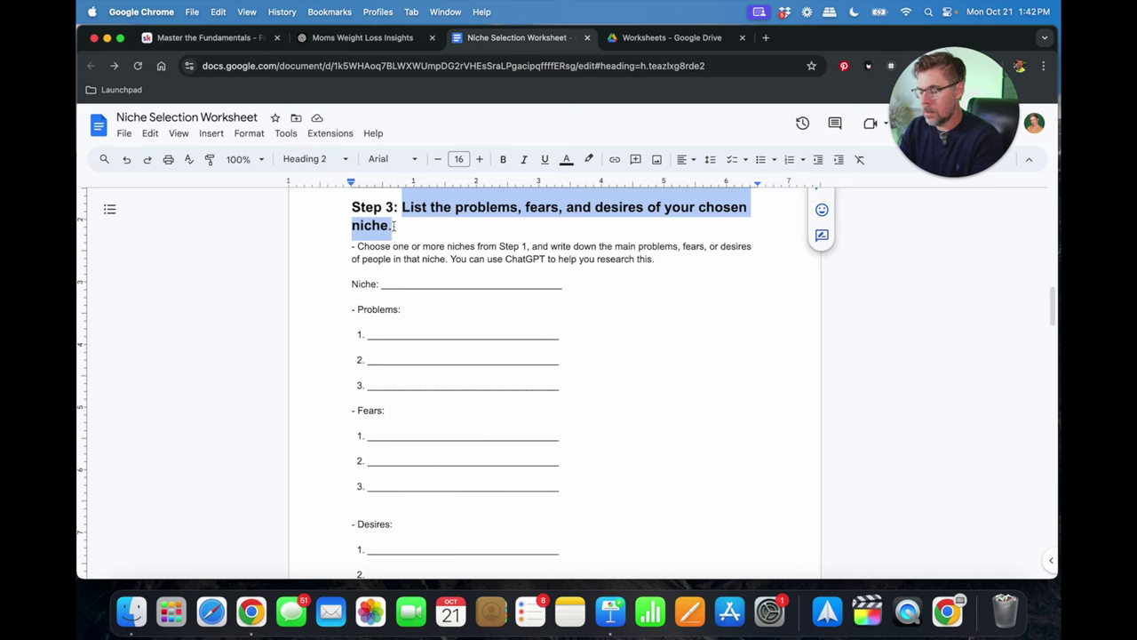
In the Moms Weight Loss Insights chat, paste the Step 3 text after 'Pretend you are a marketing expert.'.
left_click(336, 40)
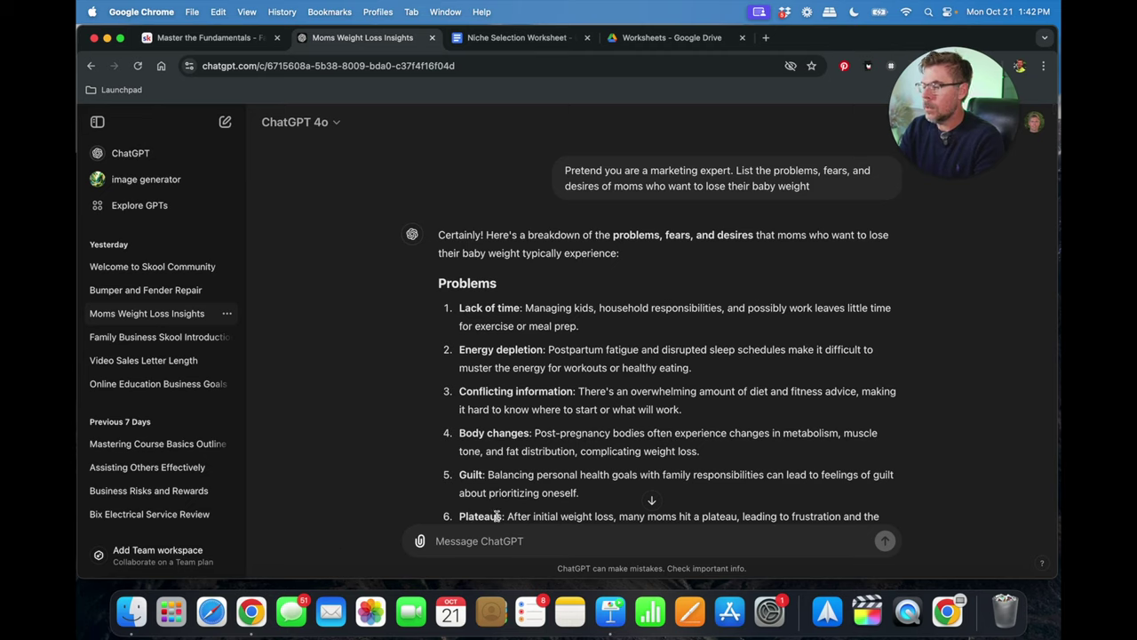
left_click(487, 541)
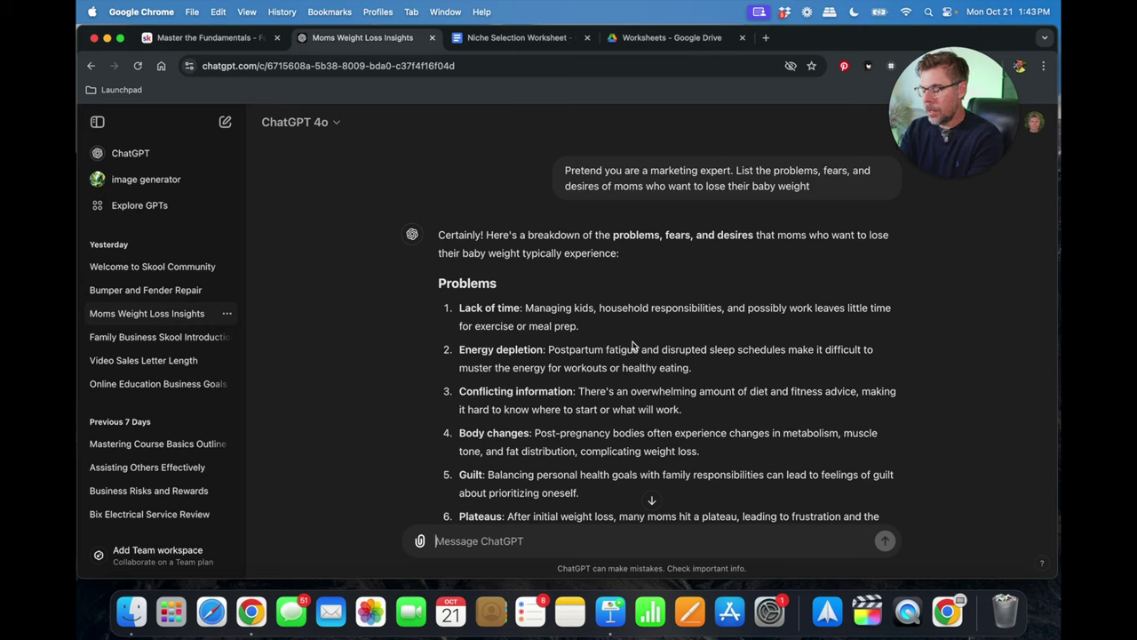
key("super+v")
left_click(436, 540)
type("Pretend")
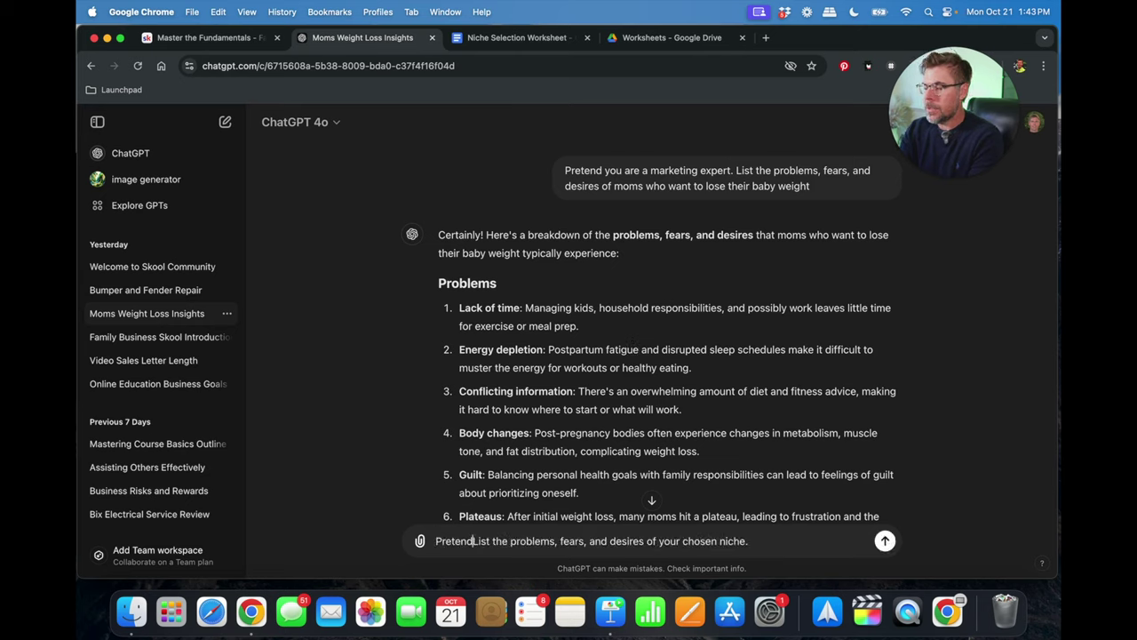
type(" you are a mar")
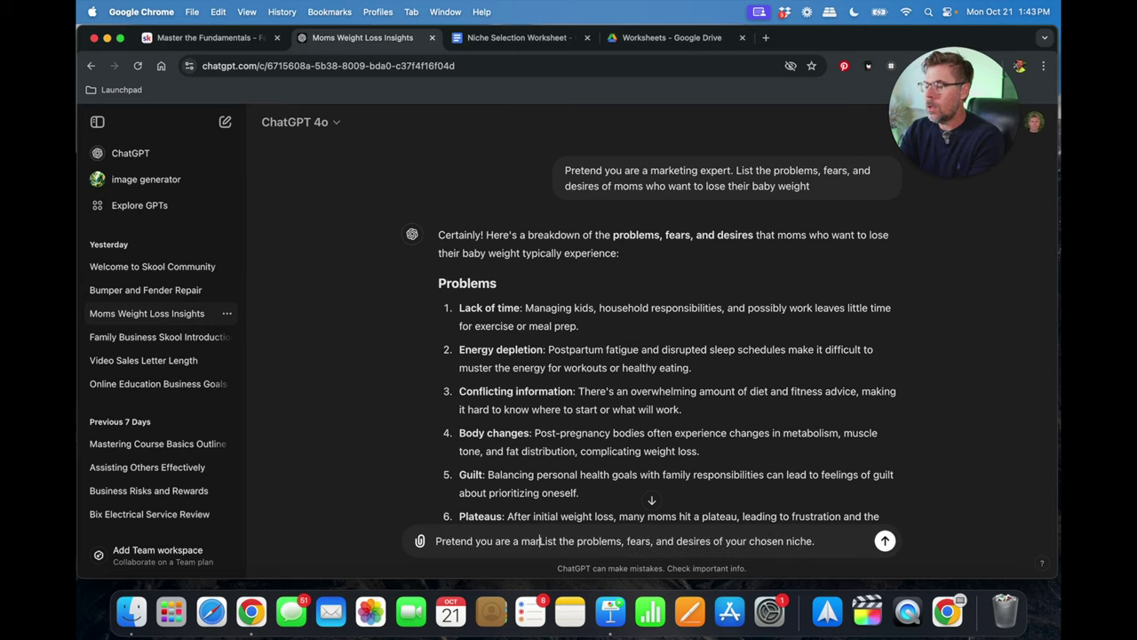
type("keting exspert")
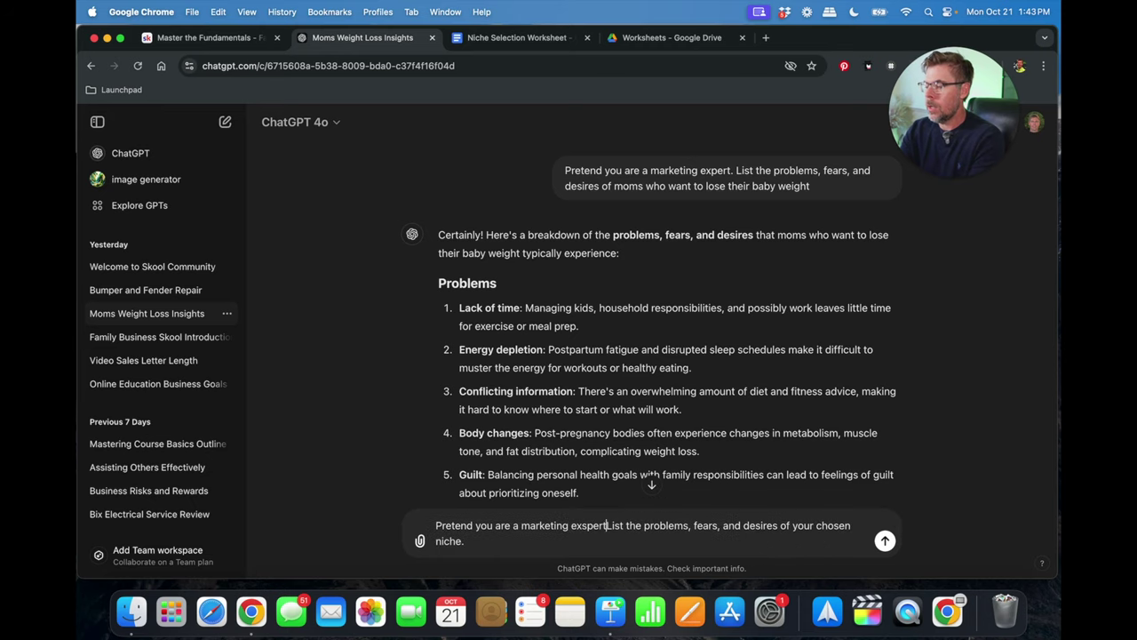
key("BackSpace")
key("BackSpace")
key("BackSpace")
key("BackSpace")
key("BackSpace")
type("per")
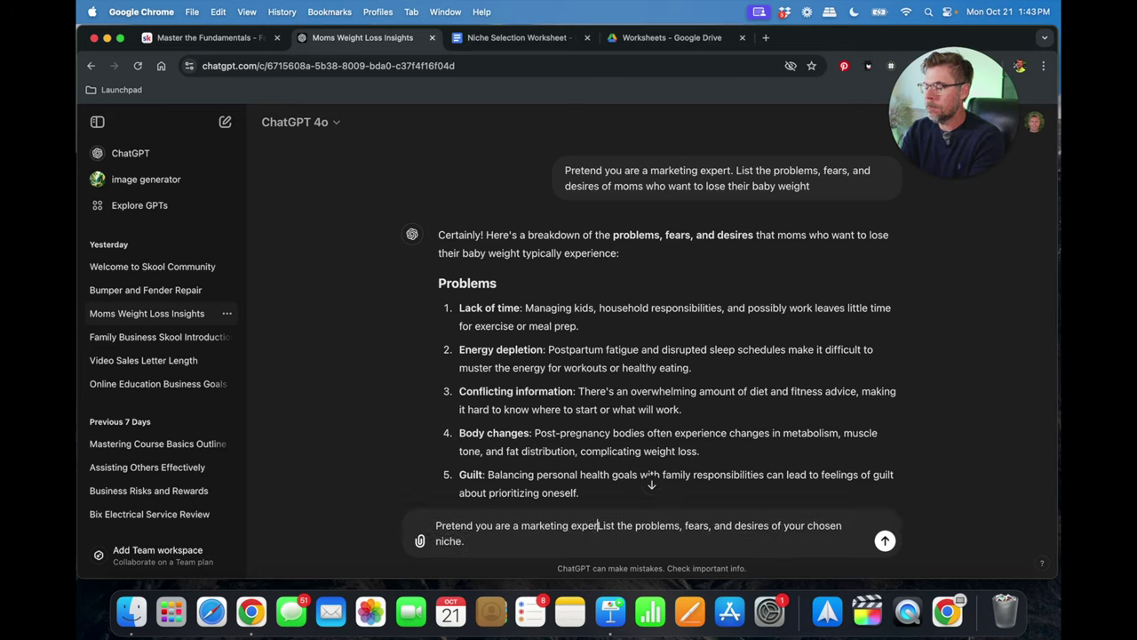
type("t.")
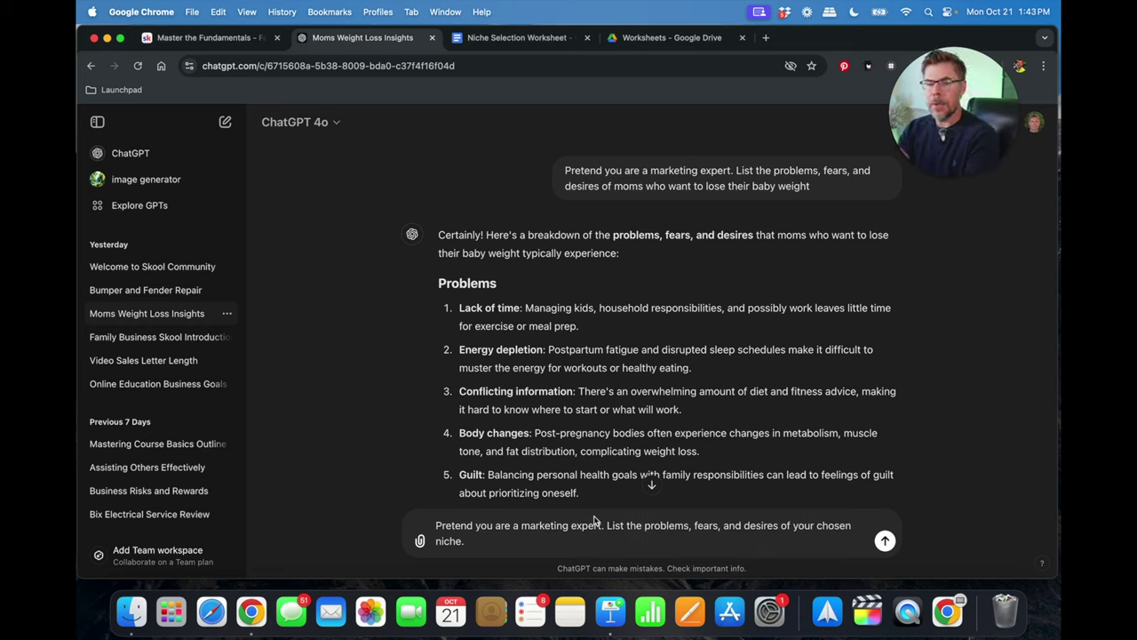
Replace 'your chosen niche' with 'post-partum moms who want to lose their baby weight'.
left_click_drag(607, 526, 762, 525)
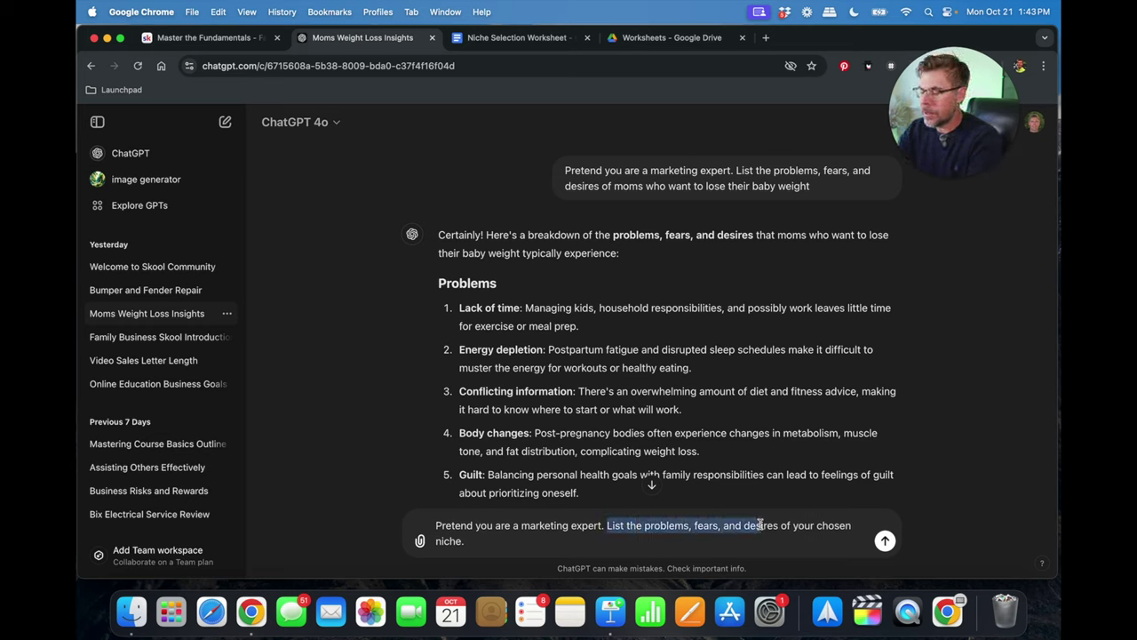
left_click(671, 540)
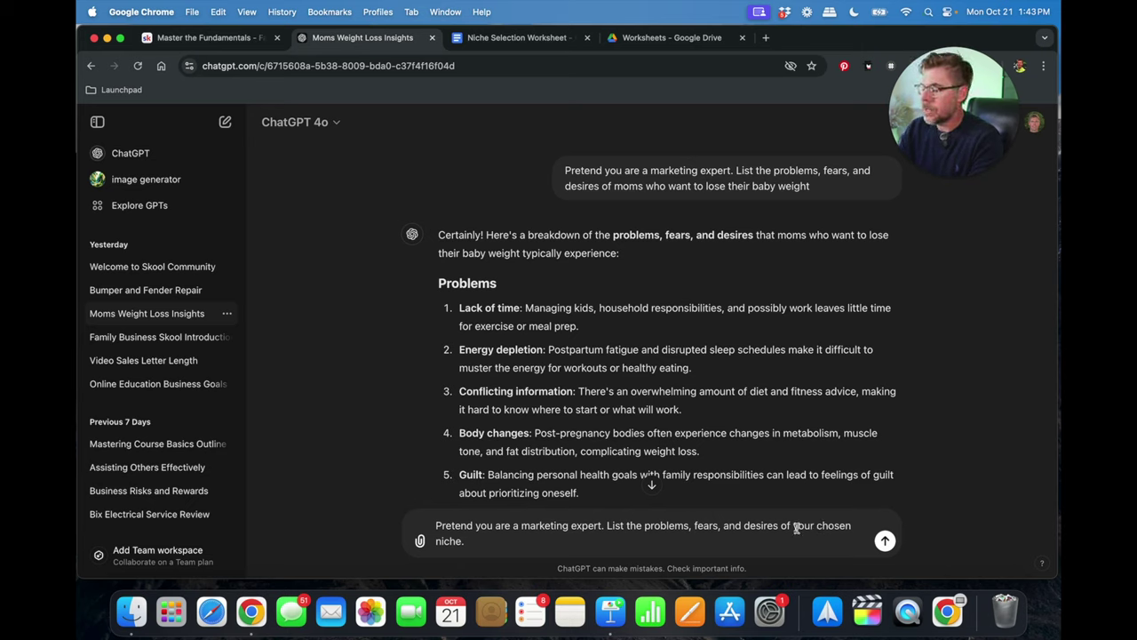
left_click_drag(800, 528, 461, 539)
key("BackSpace")
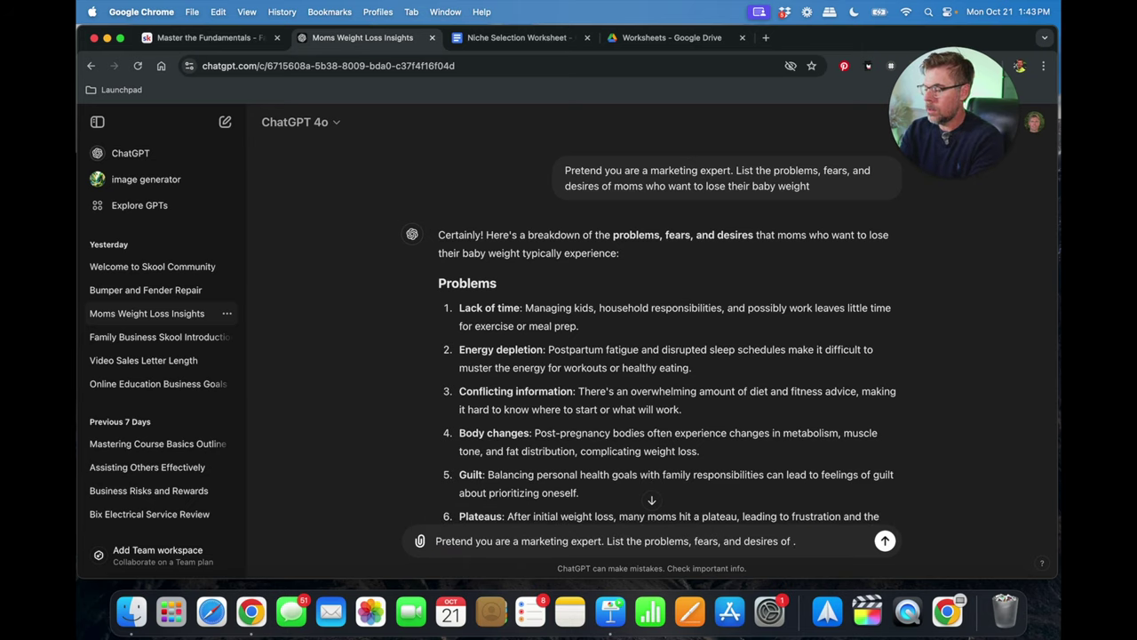
type("post")
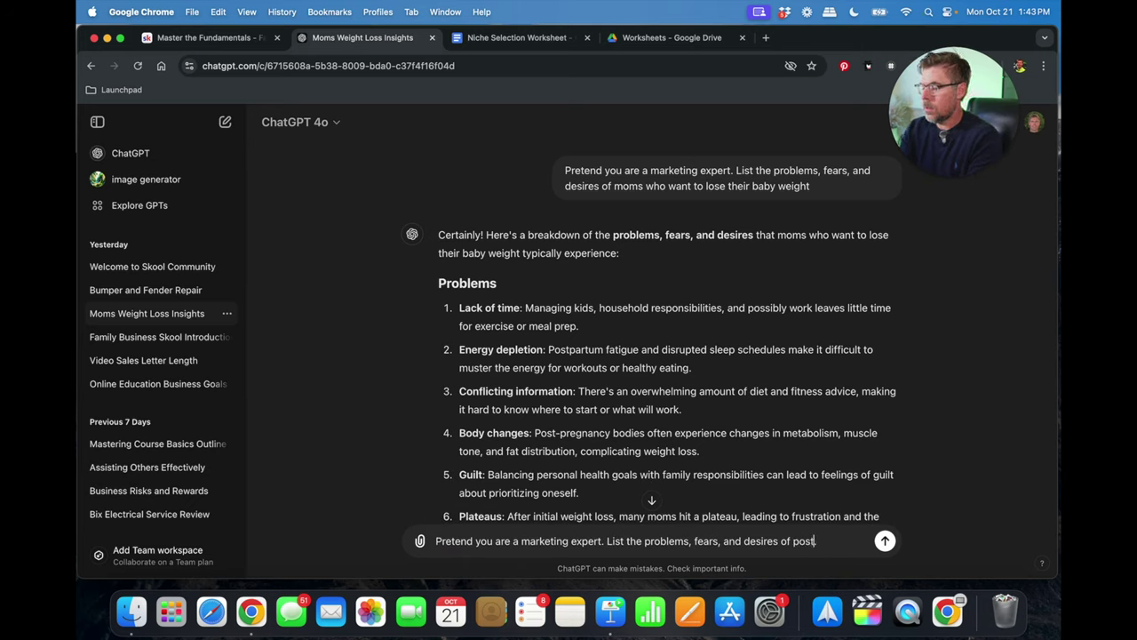
type("-partum")
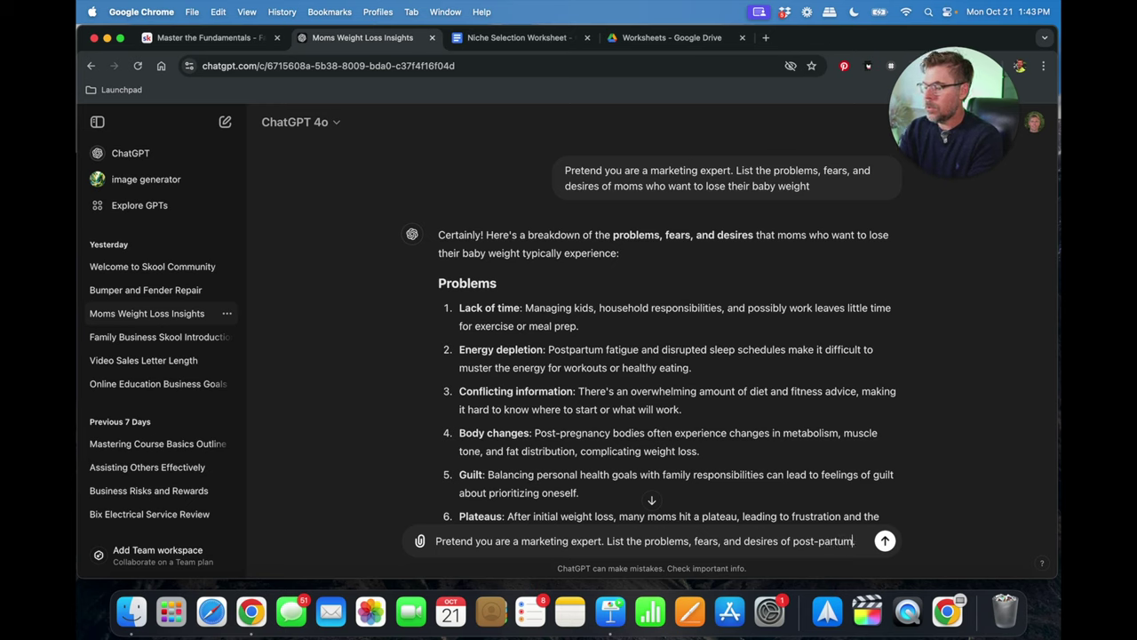
type(" moms who want to lose")
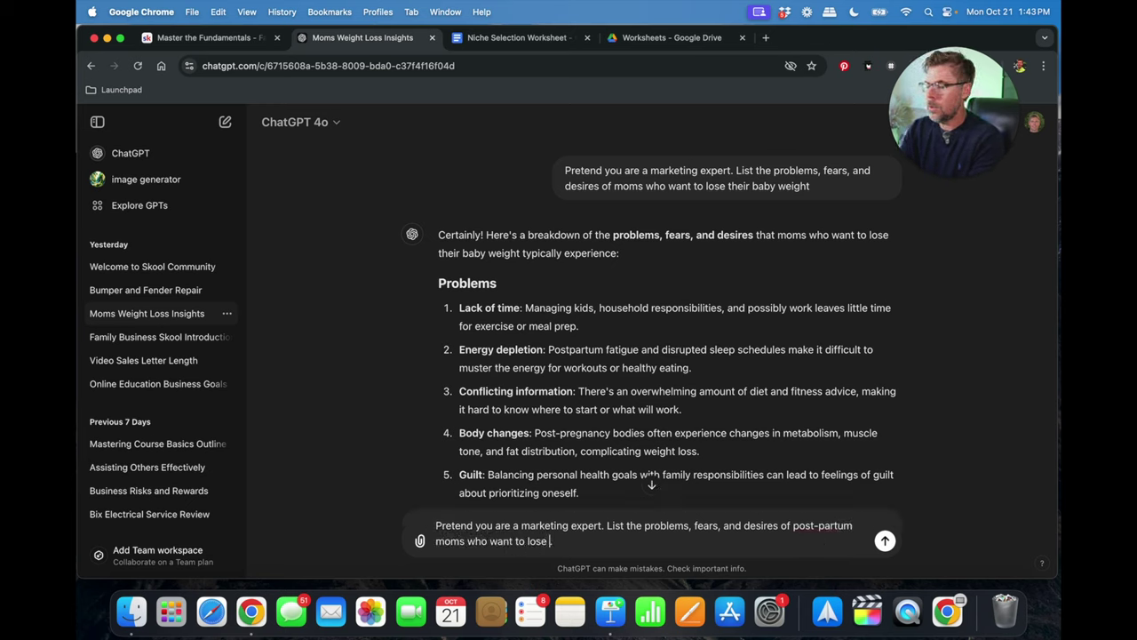
type(" their")
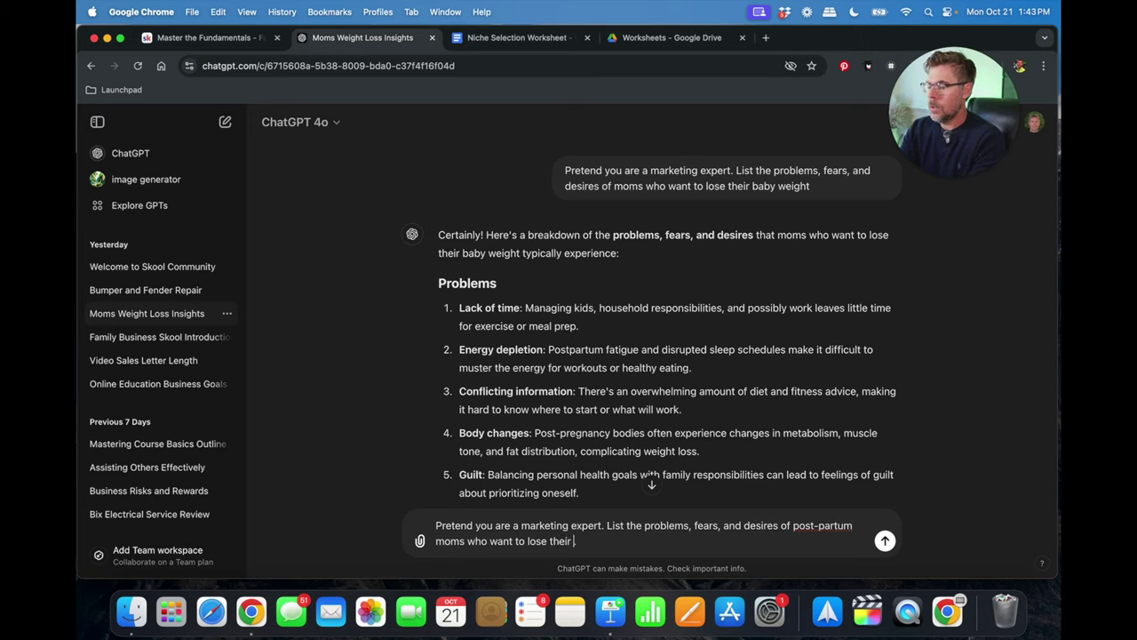
type(" baby weight.")
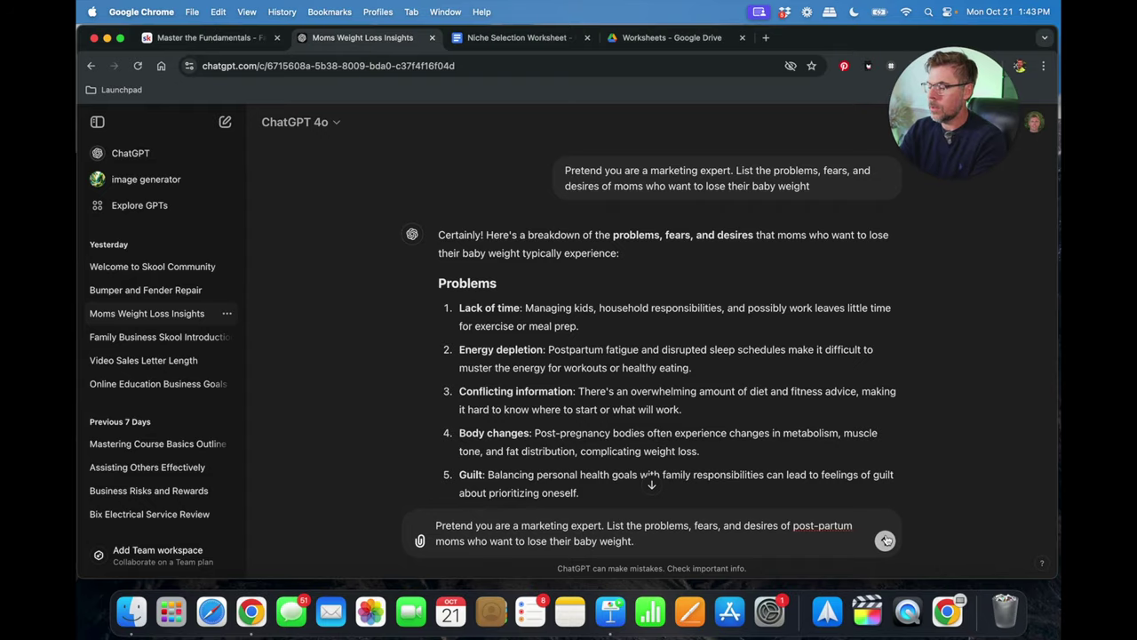
Send the prompt and review the listed problems: time constraints, physical exhaustion, body changes.
left_click(885, 540)
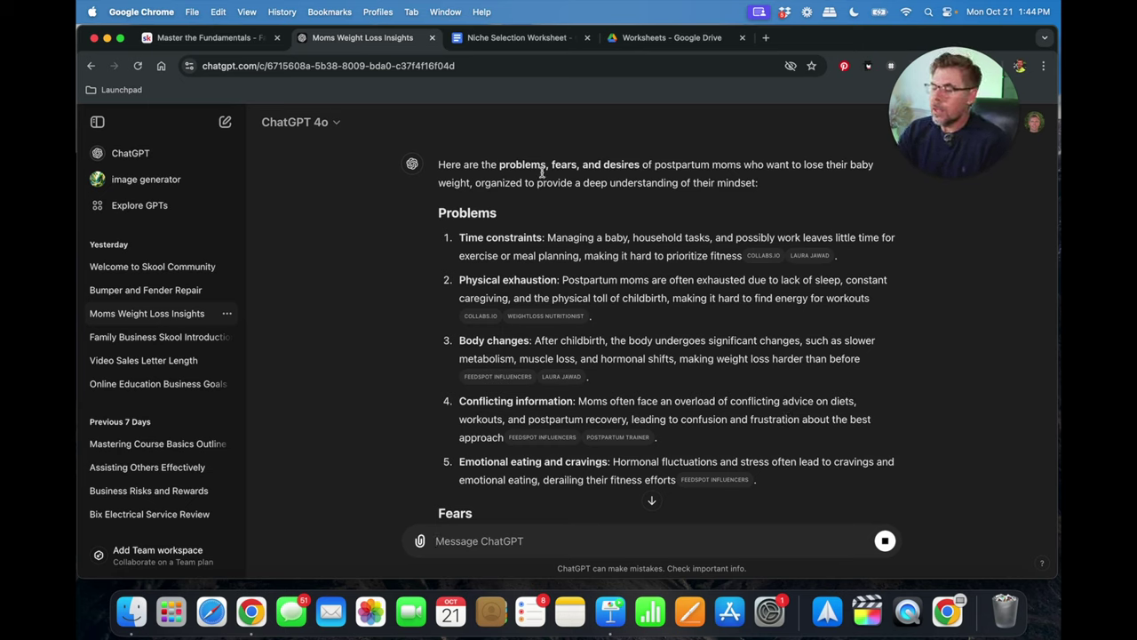
left_click_drag(440, 211, 544, 238)
left_click(460, 240)
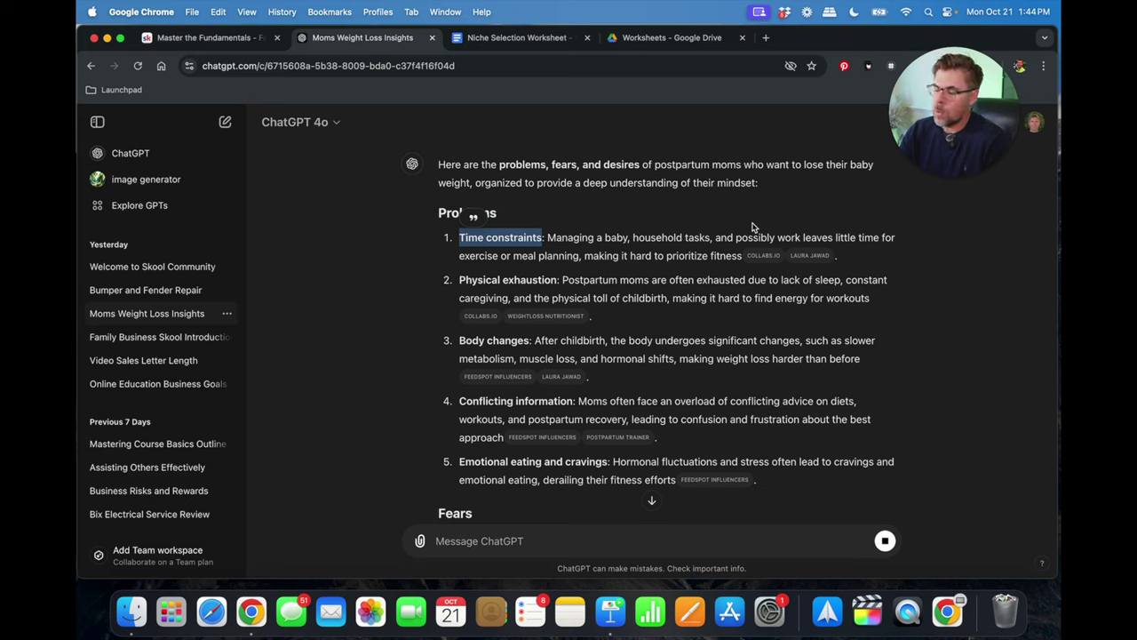
left_click(461, 279)
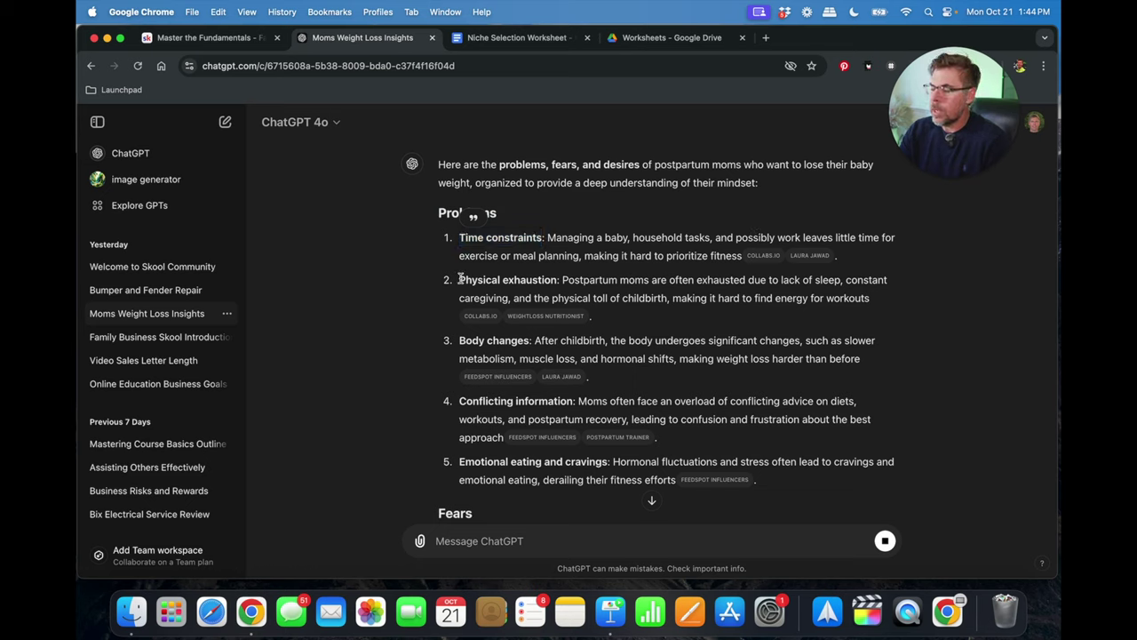
left_click_drag(461, 279, 558, 280)
left_click_drag(460, 341, 530, 342)
left_click(461, 401)
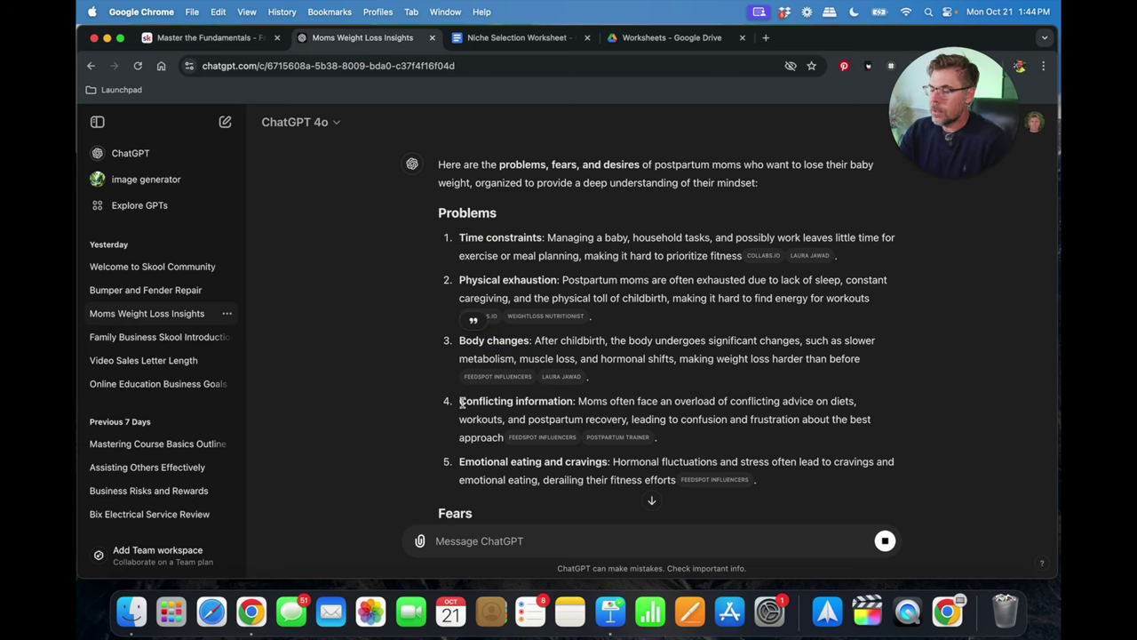
left_click_drag(461, 400, 573, 401)
Review the fears: failure, health consequences and losing identity.
scroll(515, 396, "down", 3)
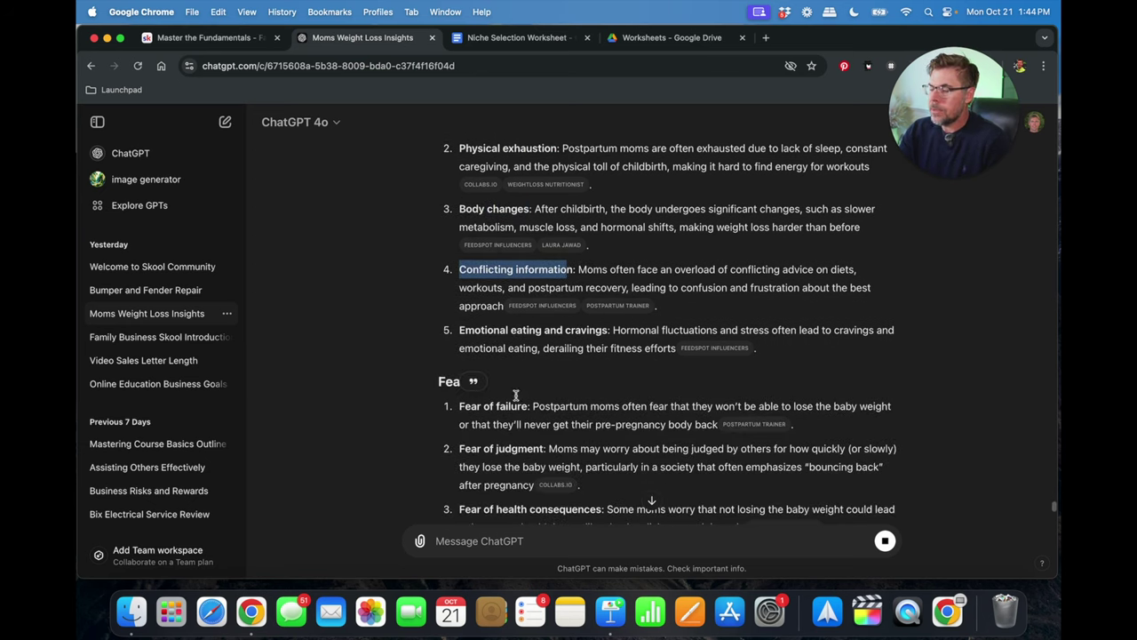
left_click(440, 343)
scroll(444, 337, "down", 3)
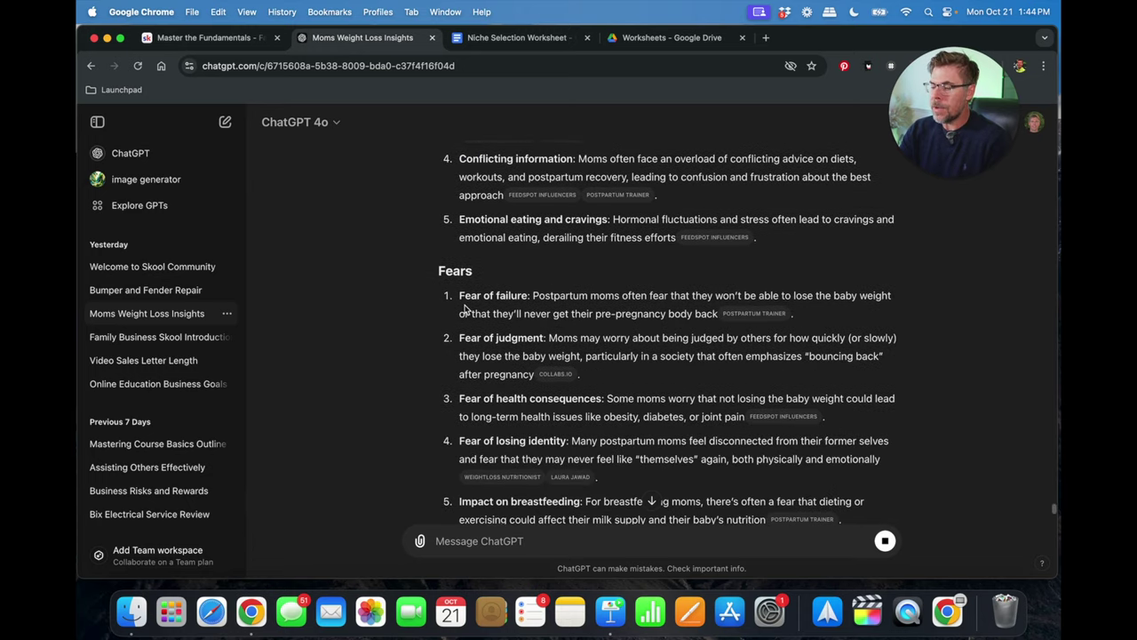
left_click_drag(460, 295, 527, 295)
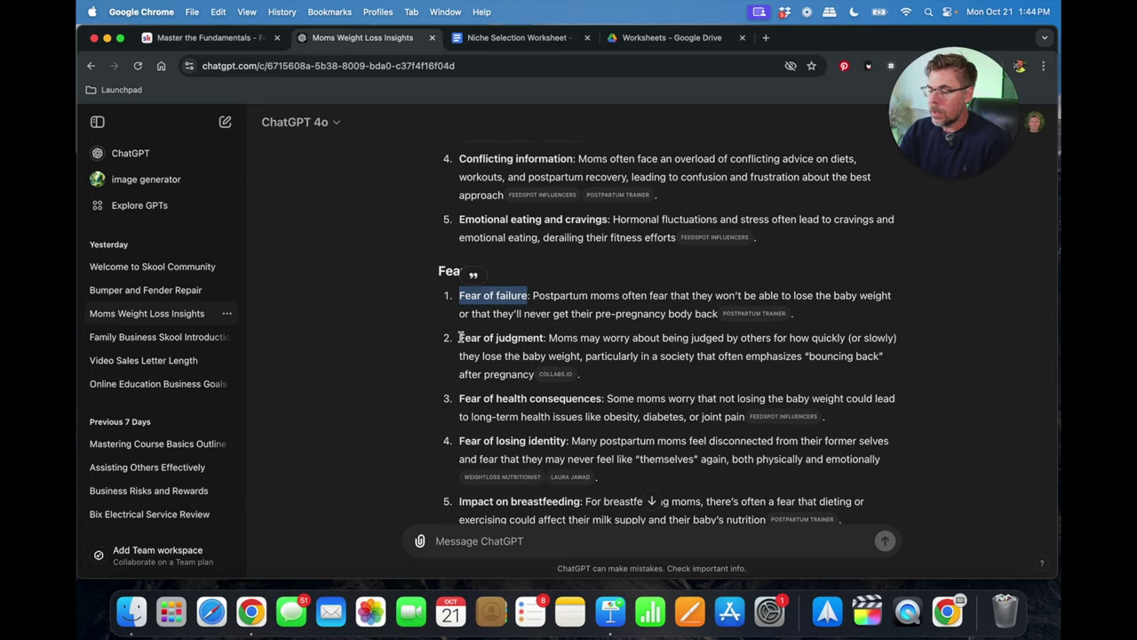
left_click_drag(461, 338, 544, 337)
scroll(497, 334, "down", 2)
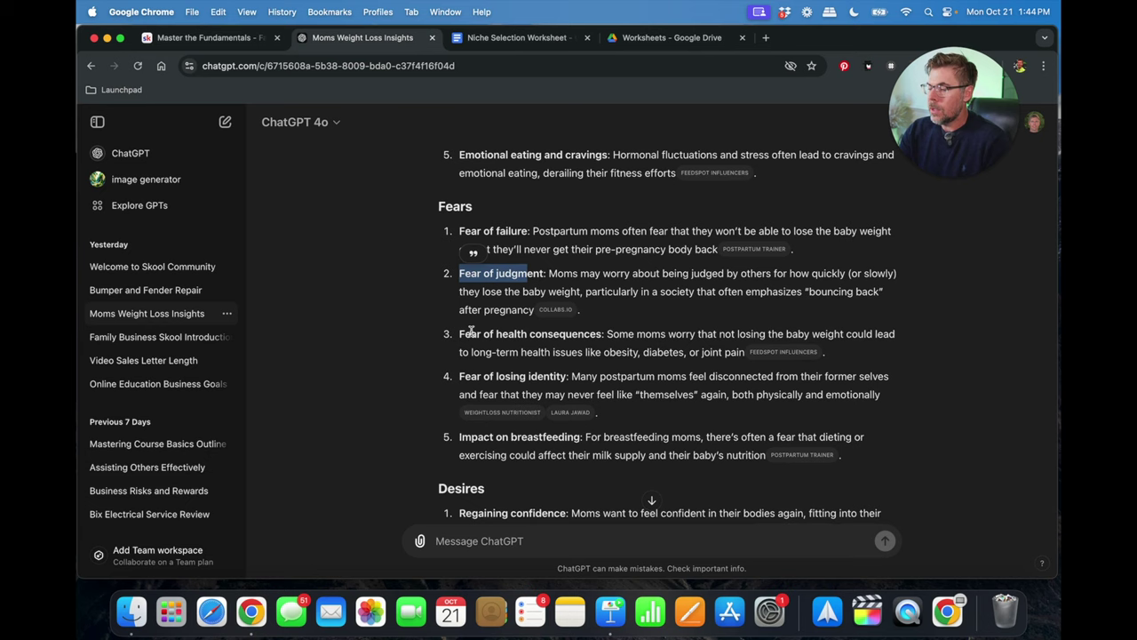
left_click_drag(459, 335, 606, 334)
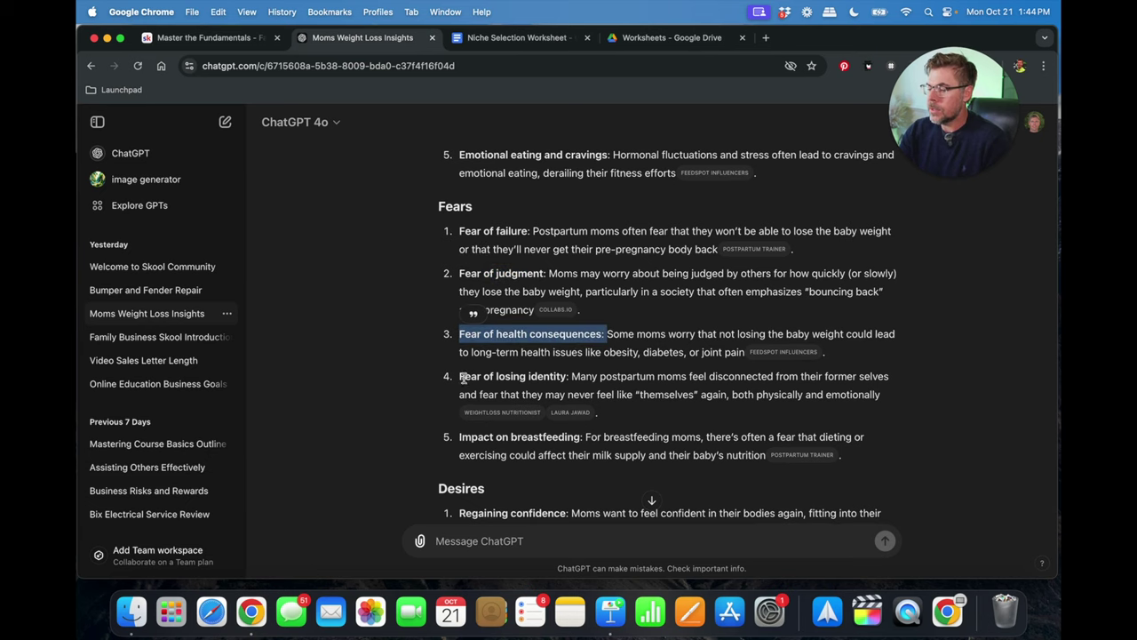
left_click_drag(461, 377, 567, 376)
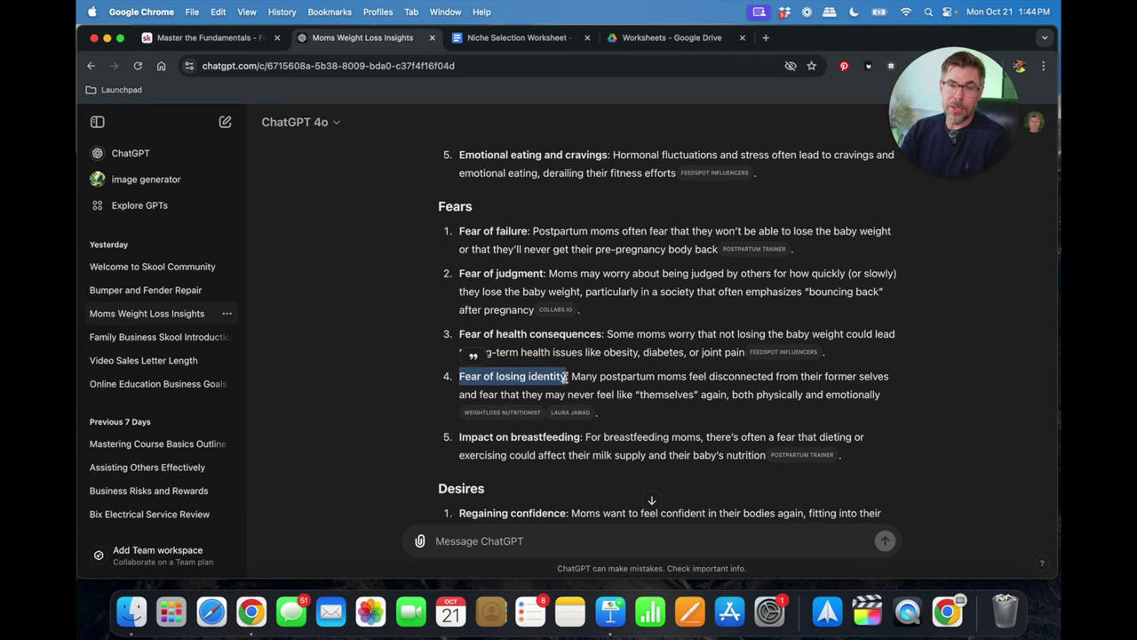
Review the desires, from regaining confidence to support and community, then return to the worksheet.
scroll(566, 380, "down", 6)
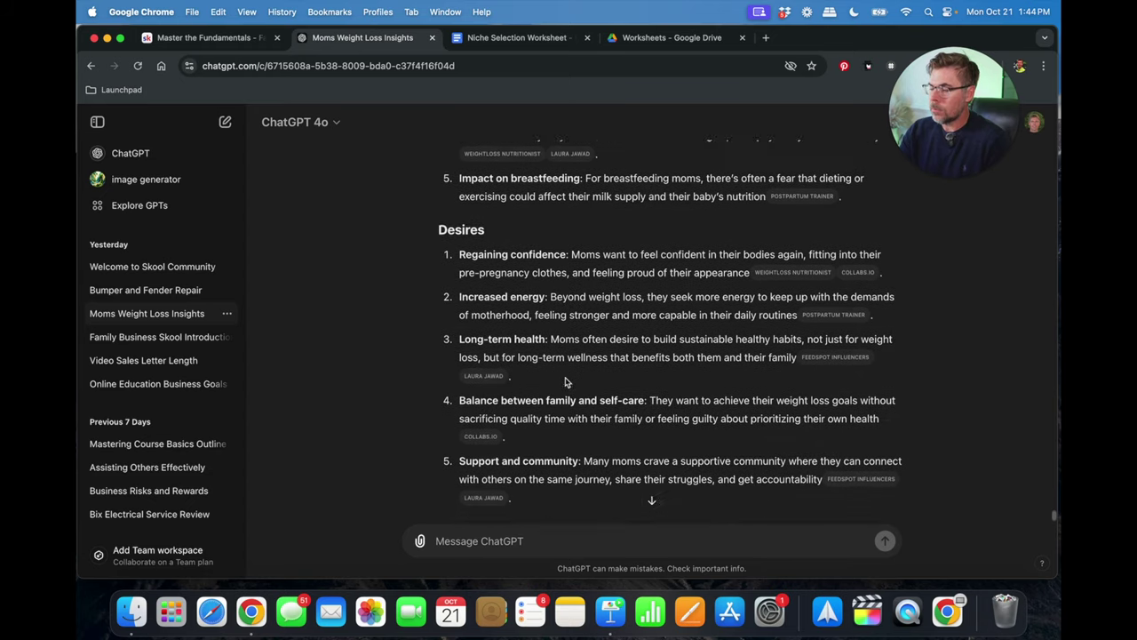
scroll(565, 382, "down", 1)
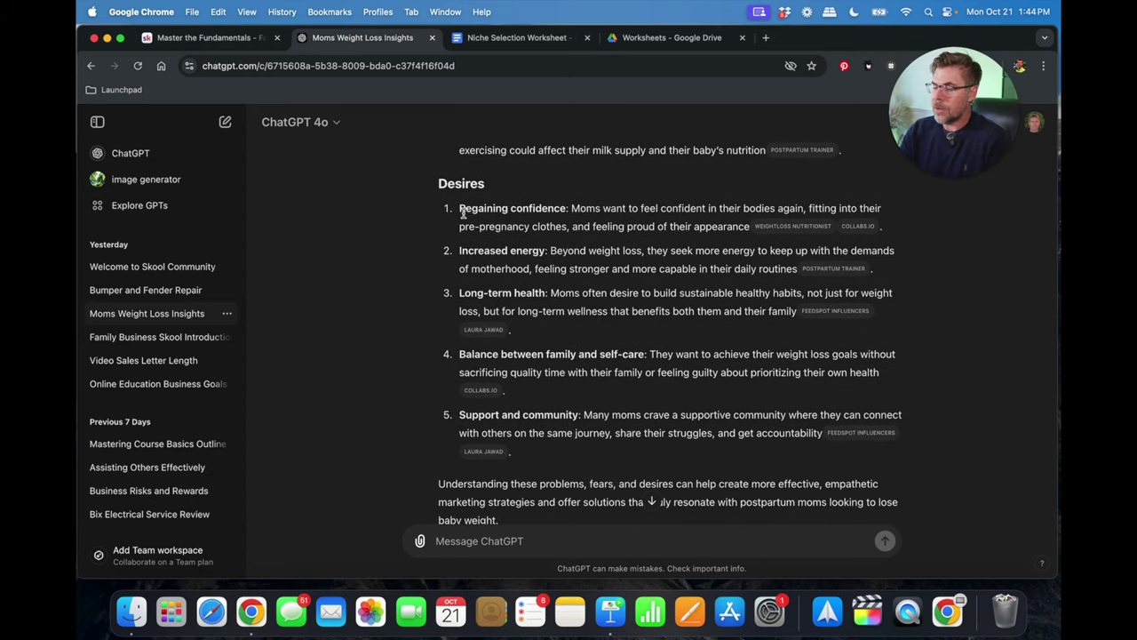
left_click_drag(470, 211, 541, 211)
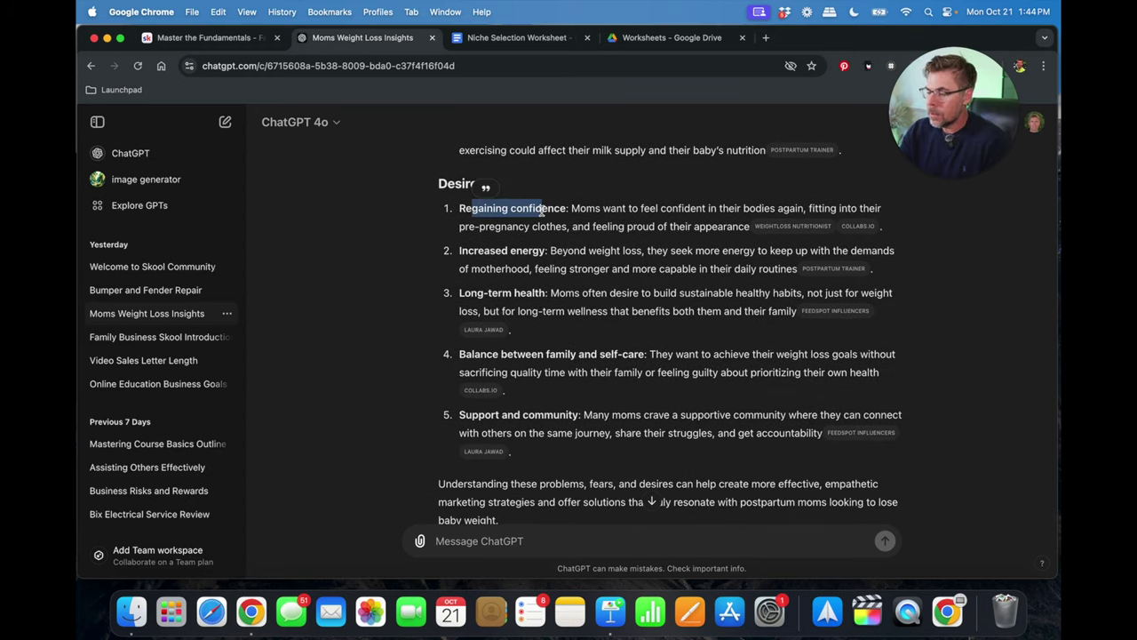
left_click_drag(469, 250, 537, 251)
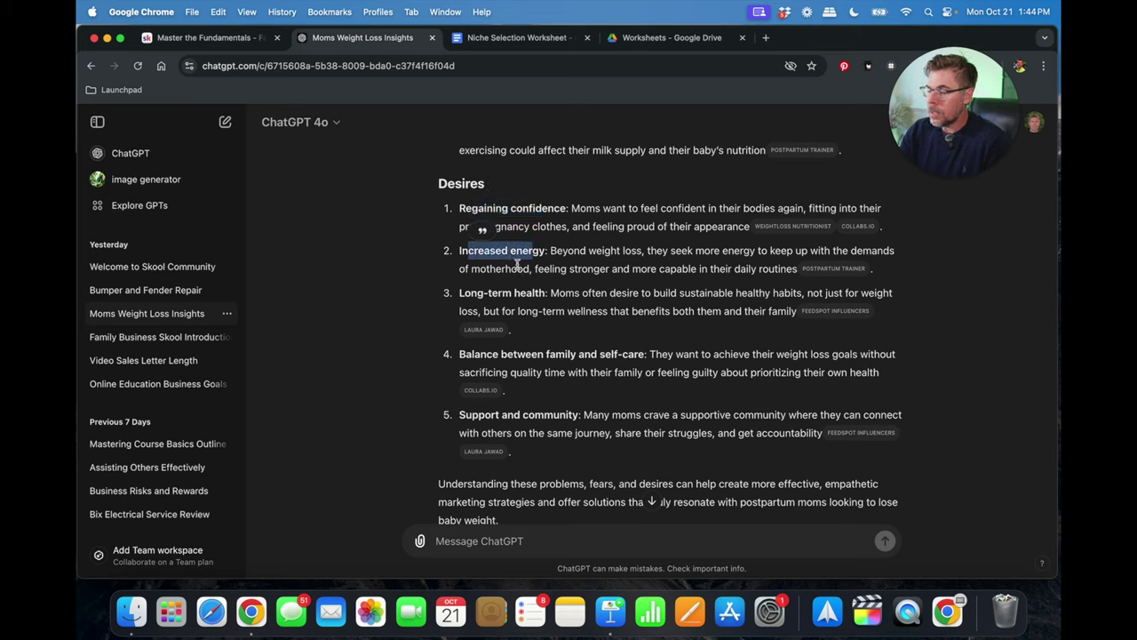
left_click_drag(484, 294, 540, 295)
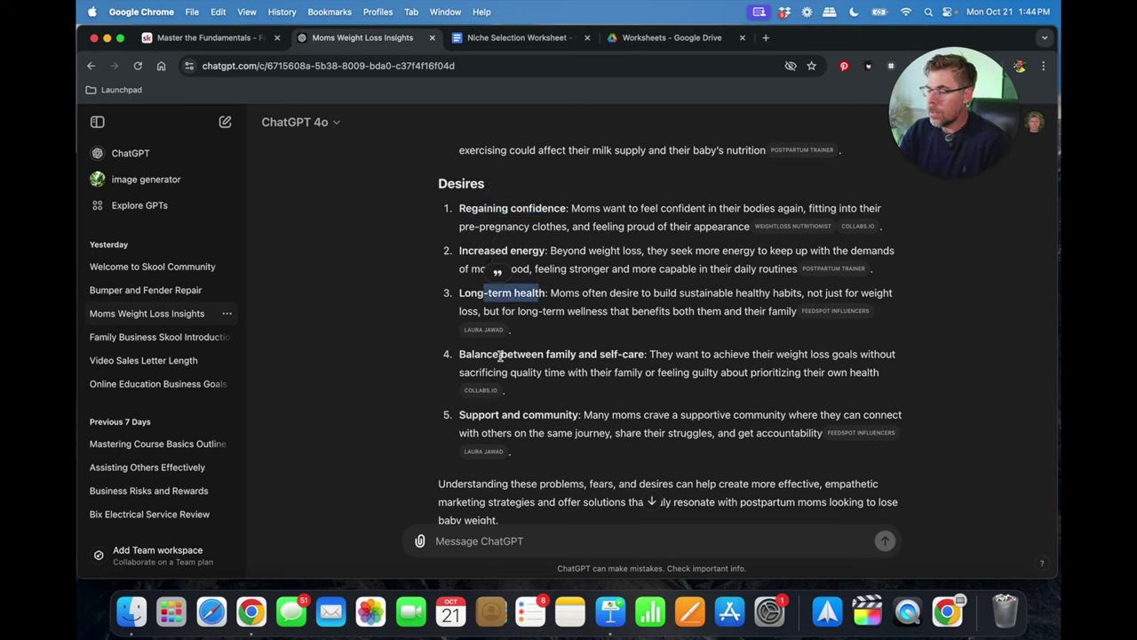
left_click_drag(495, 354, 595, 356)
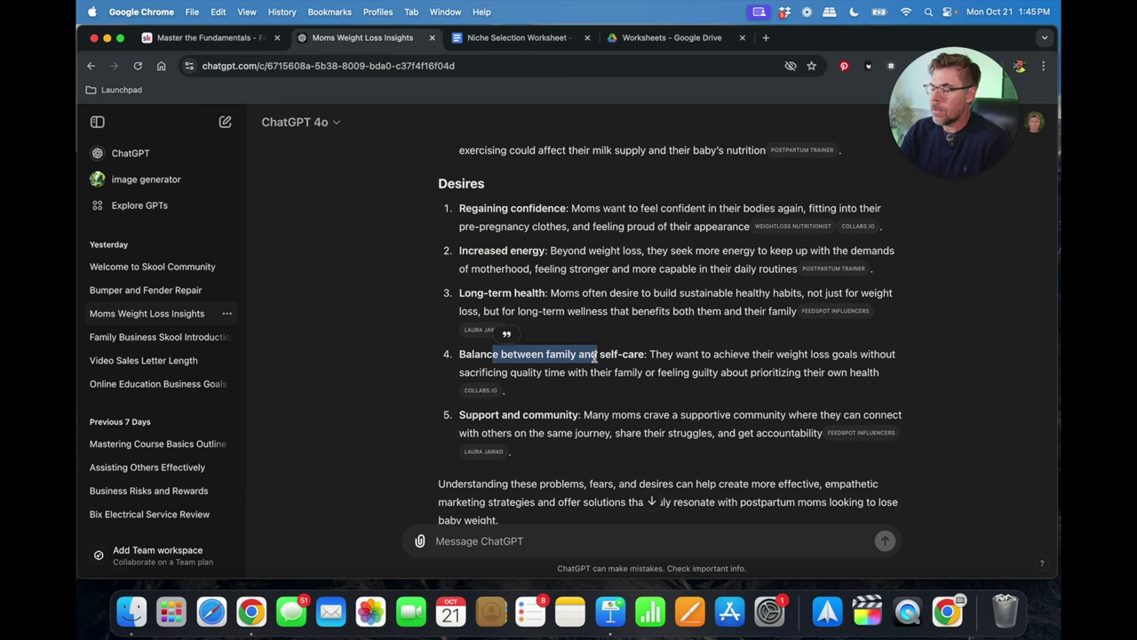
left_click_drag(500, 414, 548, 411)
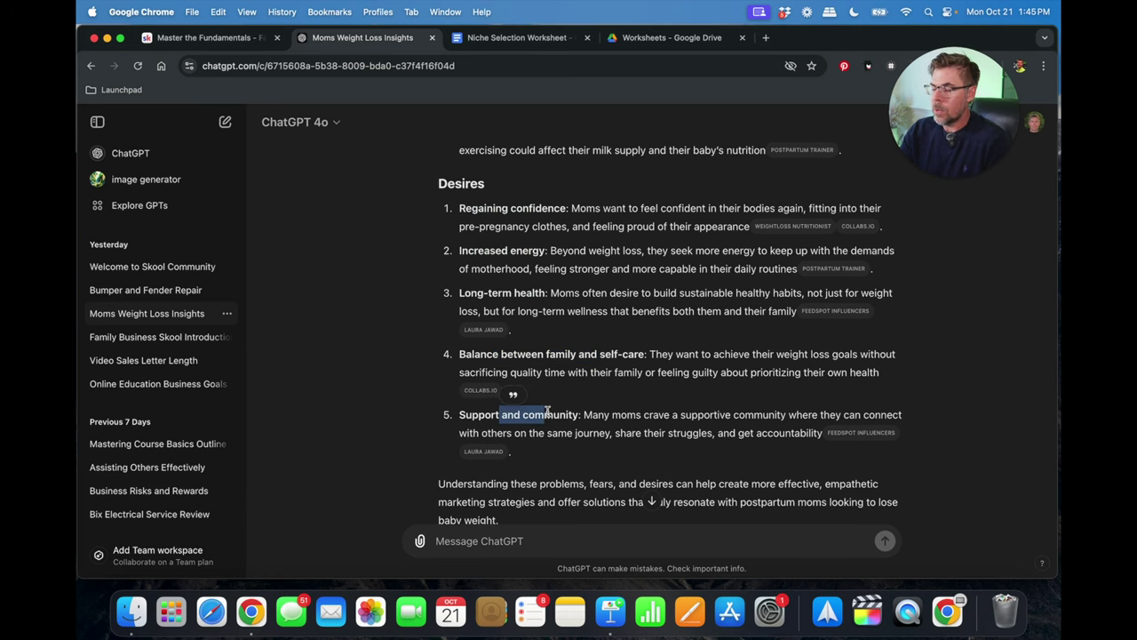
scroll(547, 414, "down", 2)
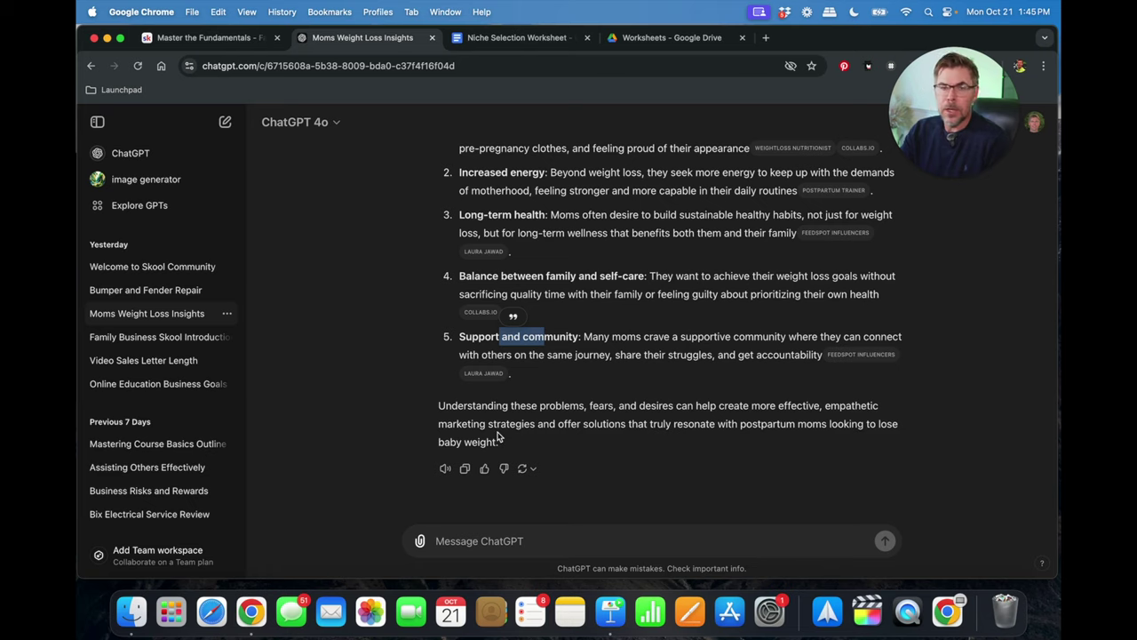
scroll(498, 435, "up", 20)
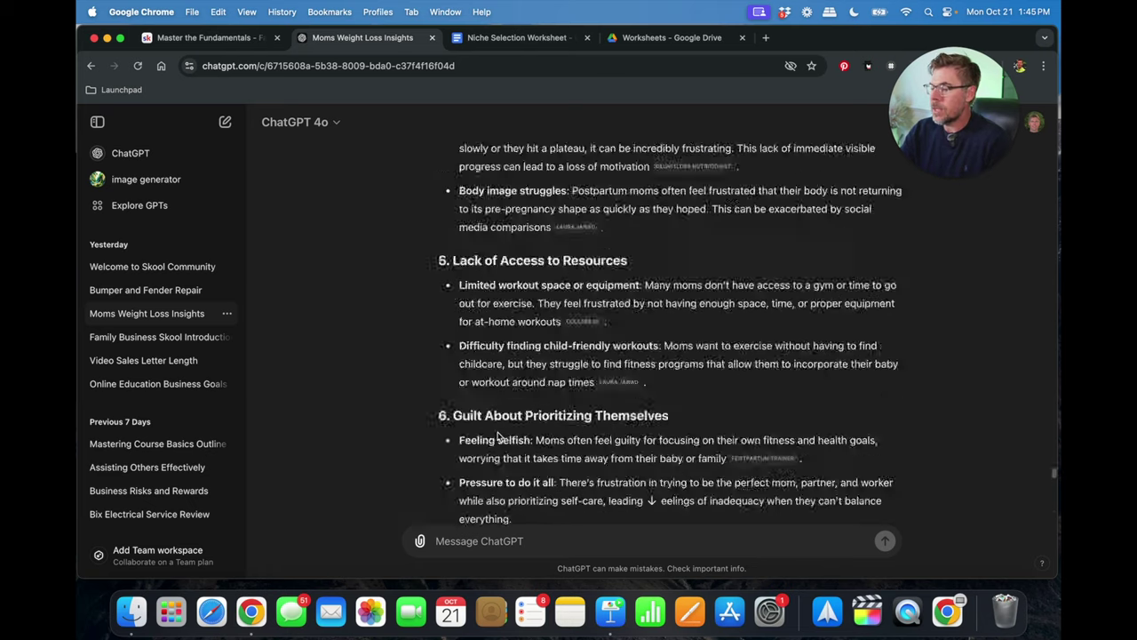
scroll(498, 435, "down", 6)
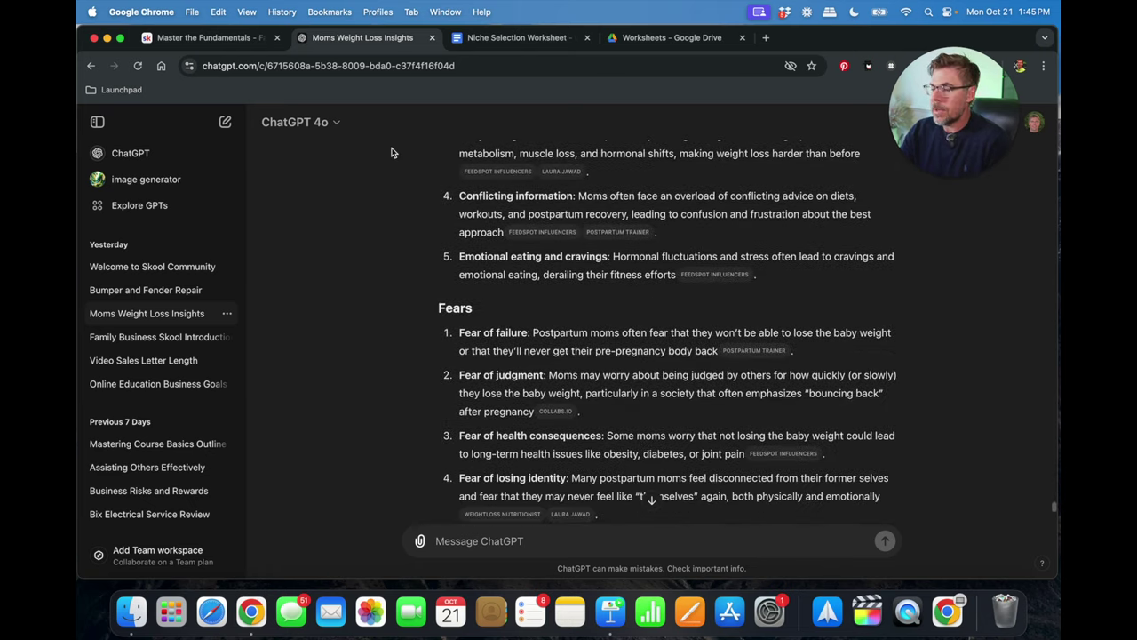
left_click(524, 38)
left_click(507, 246)
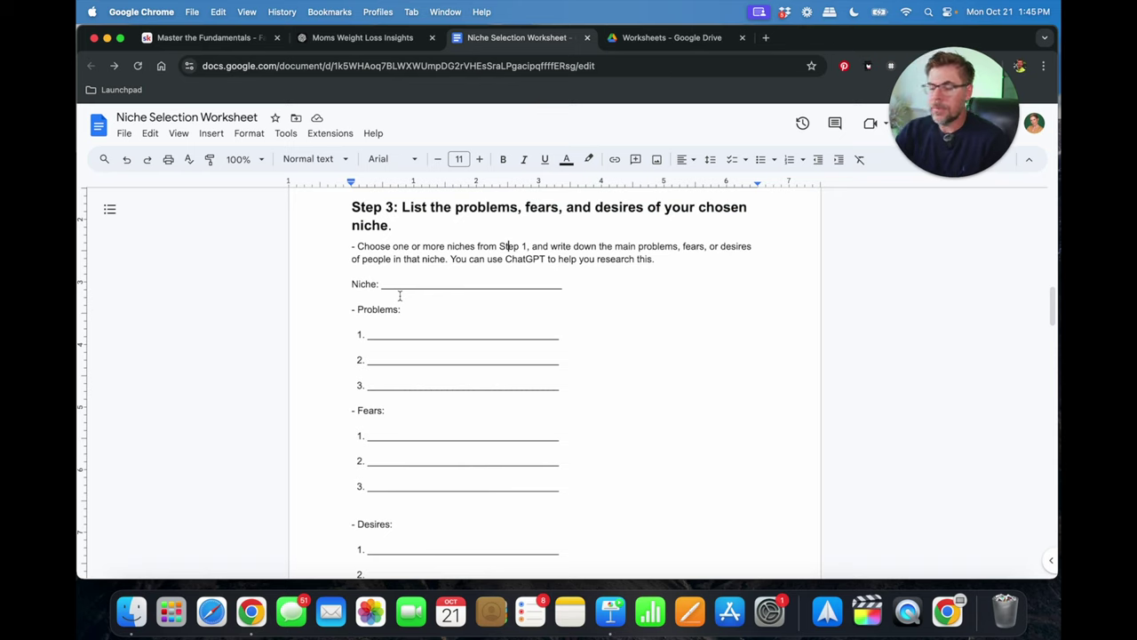
Scroll to Step 4 and select its heading about the biggest problem and strongest desire.
scroll(400, 296, "down", 1)
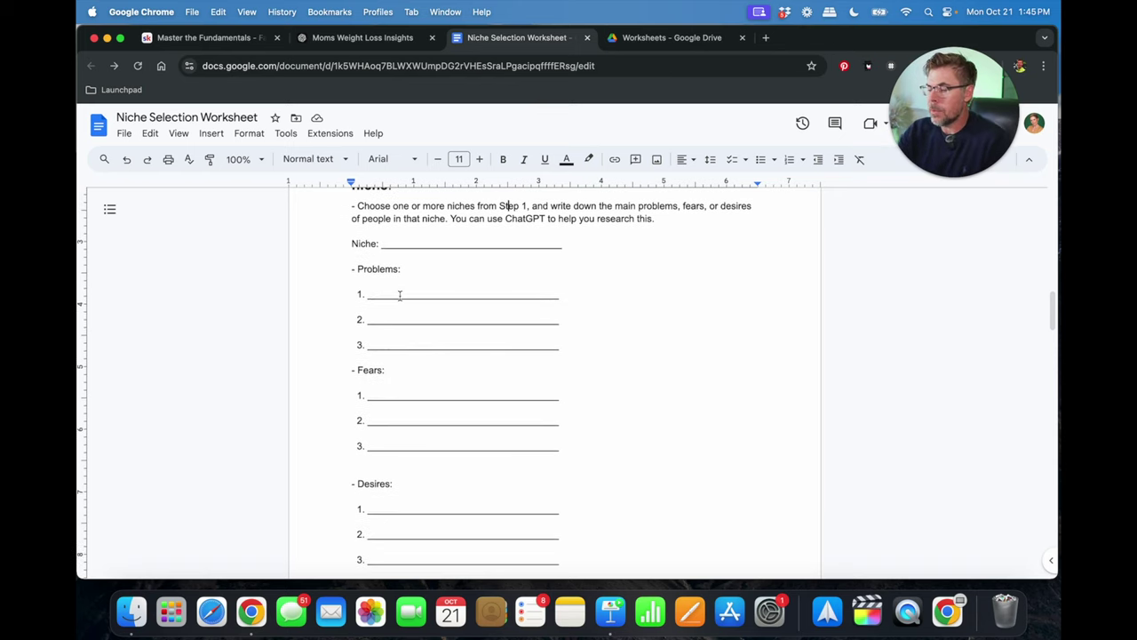
scroll(400, 296, "down", 8)
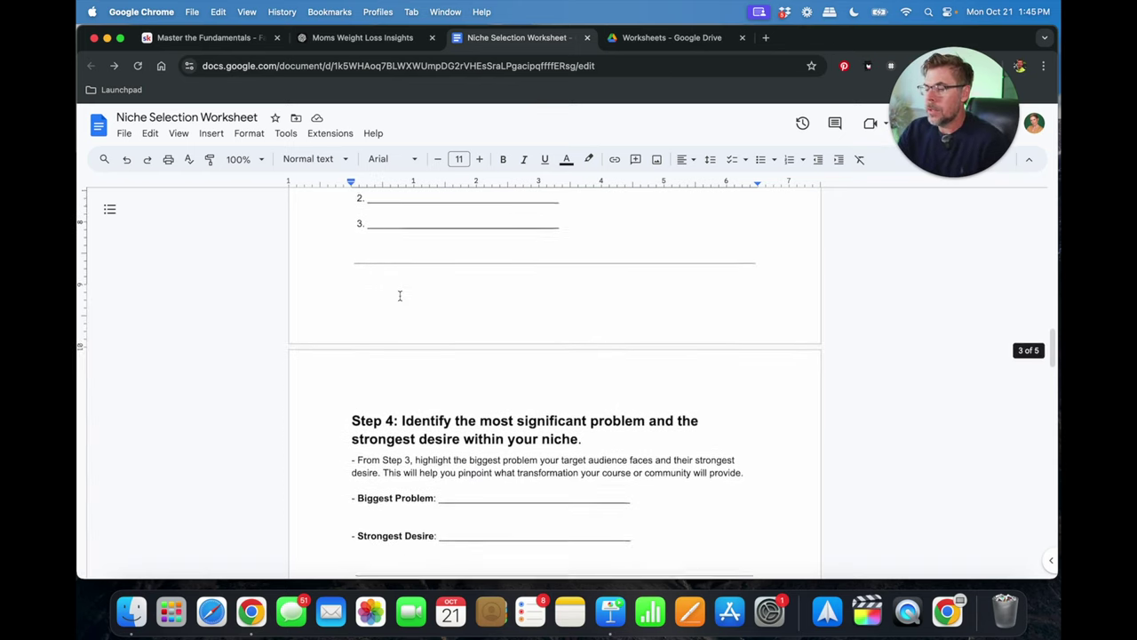
scroll(400, 296, "down", 5)
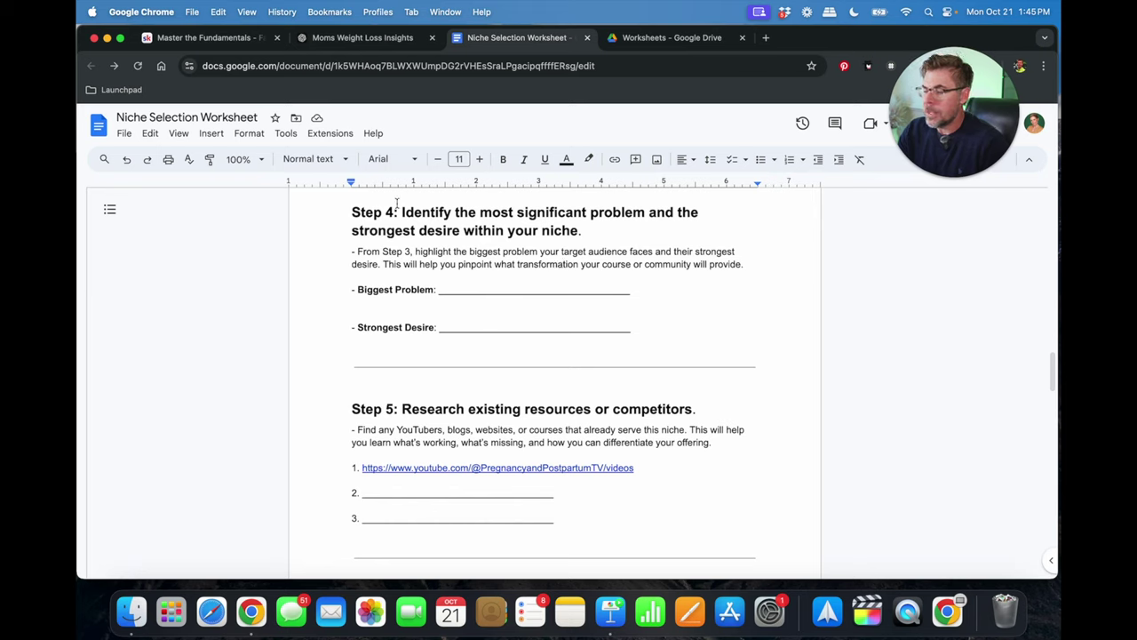
left_click_drag(403, 212, 585, 232)
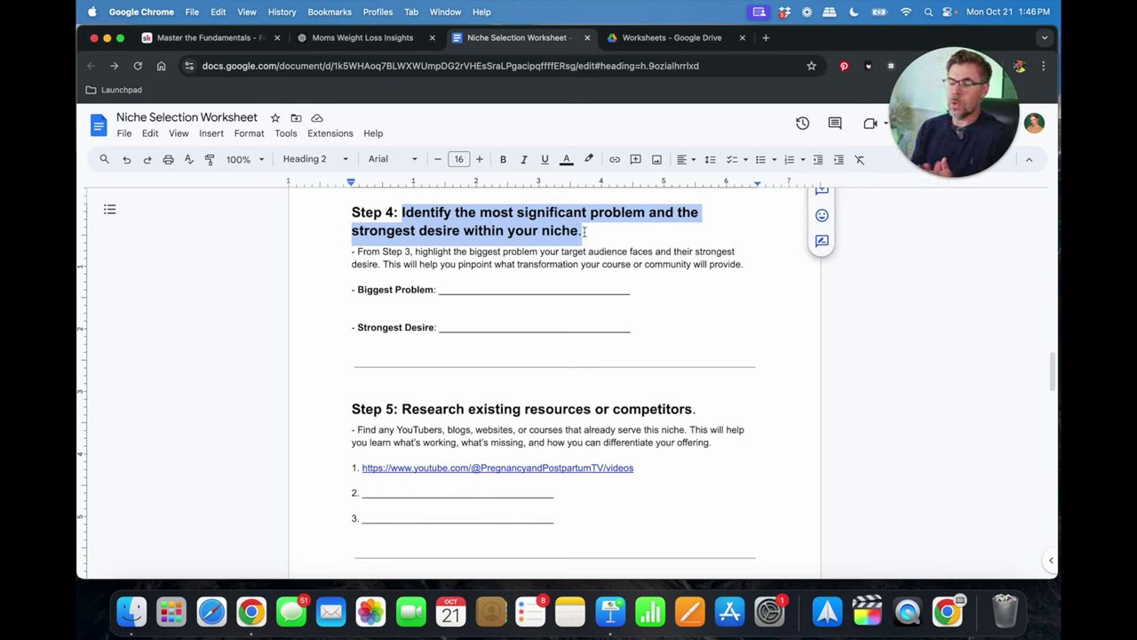
left_click(423, 214)
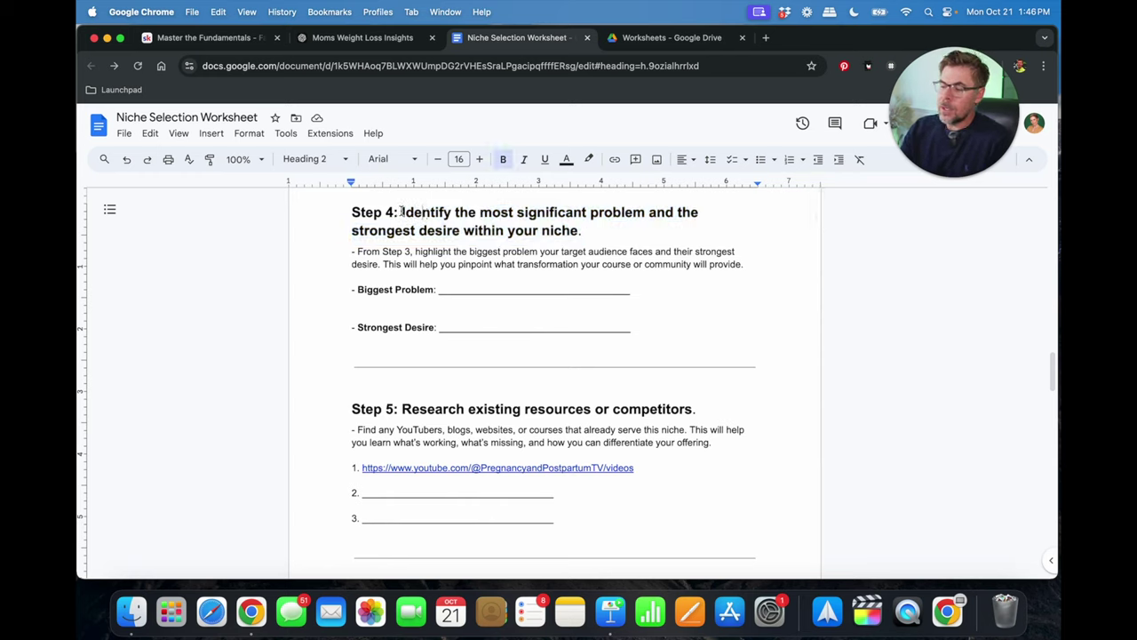
left_click_drag(403, 211, 450, 214)
left_click(435, 213)
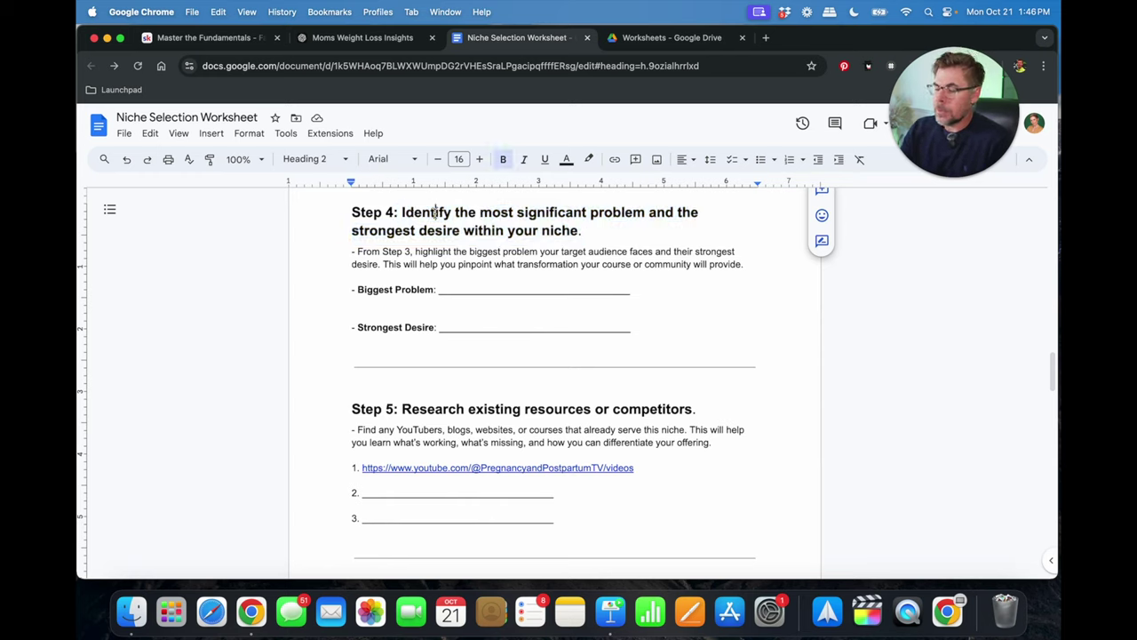
left_click_drag(401, 213, 578, 231)
key("super+c")
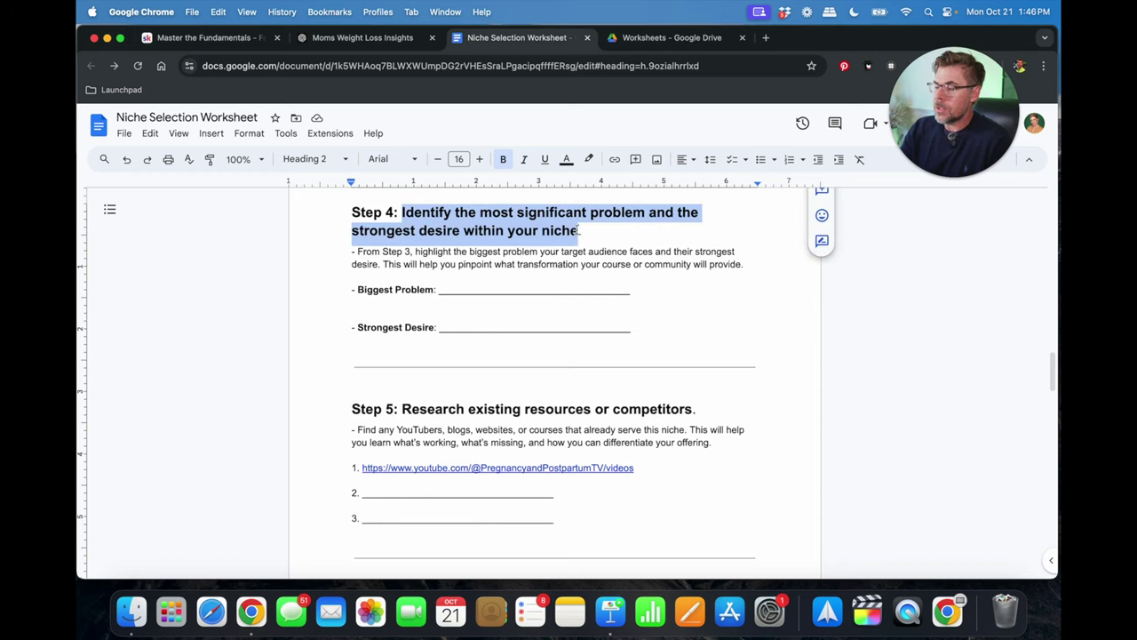
Send the Step 4 heading as a prompt, with 'within your niche' replaced by the post-partum moms wording.
left_click(351, 39)
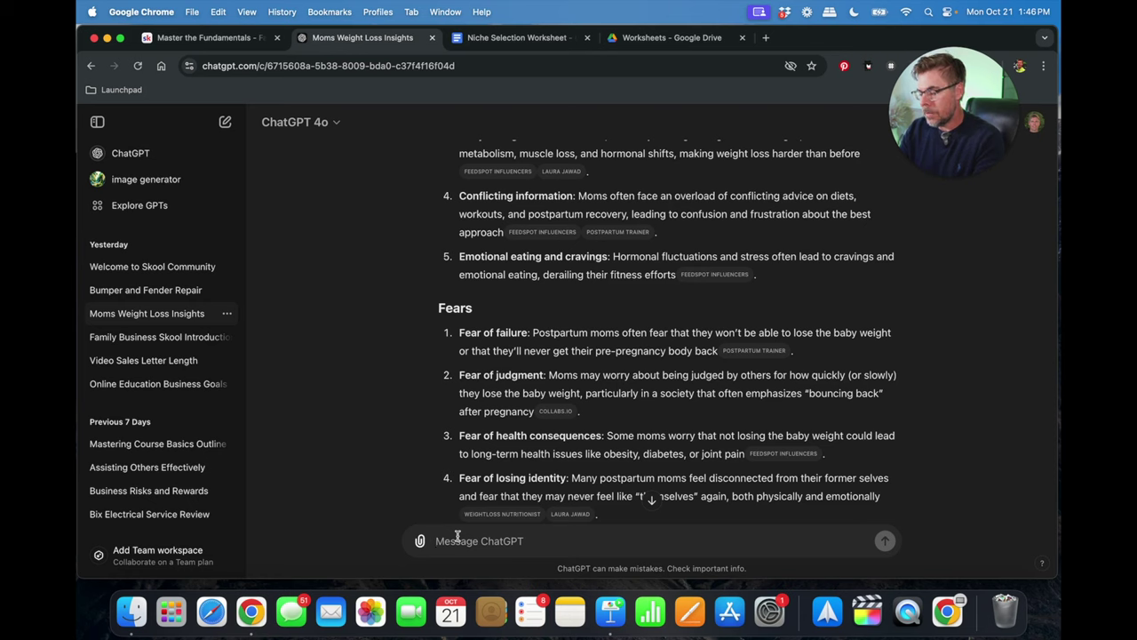
key("super+v")
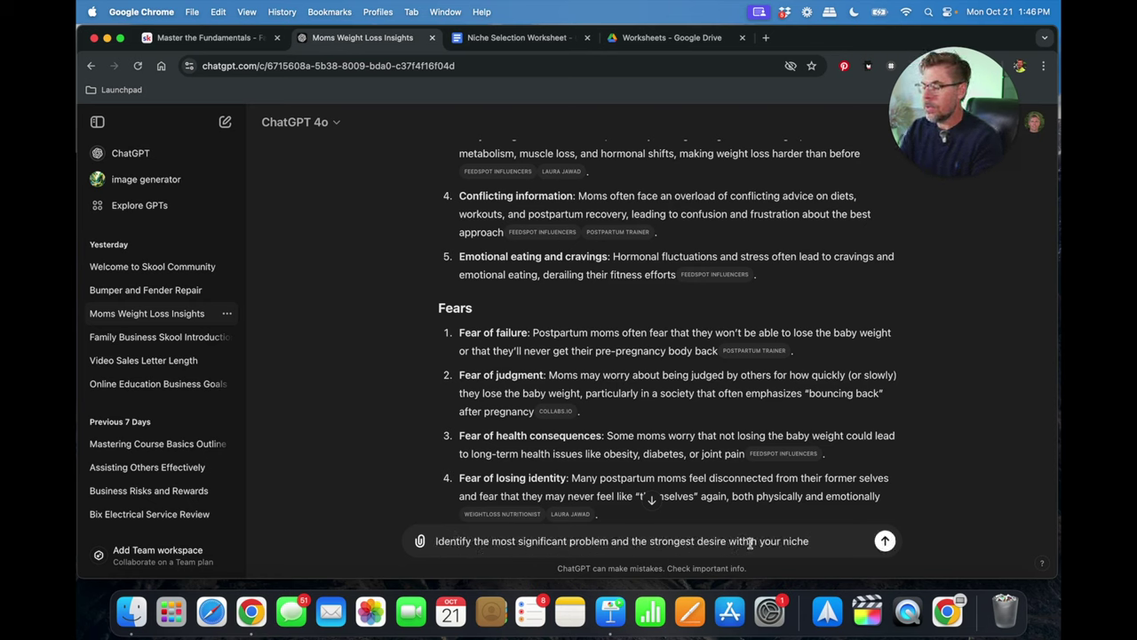
left_click_drag(729, 542, 806, 542)
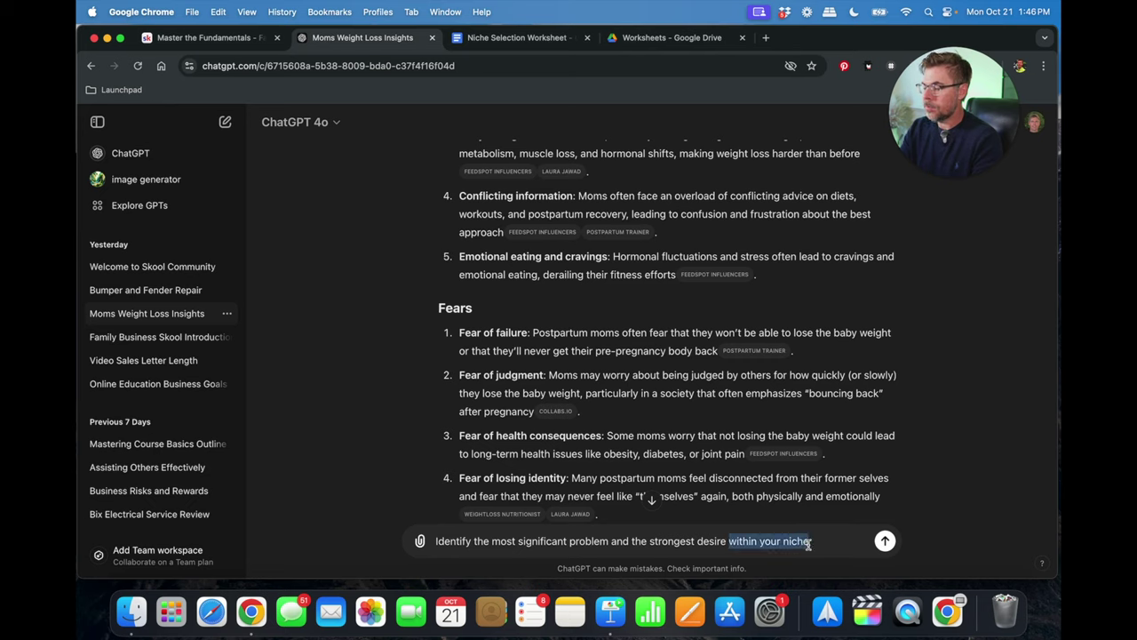
type("pol")
key("BackSpace")
key("BackSpace")
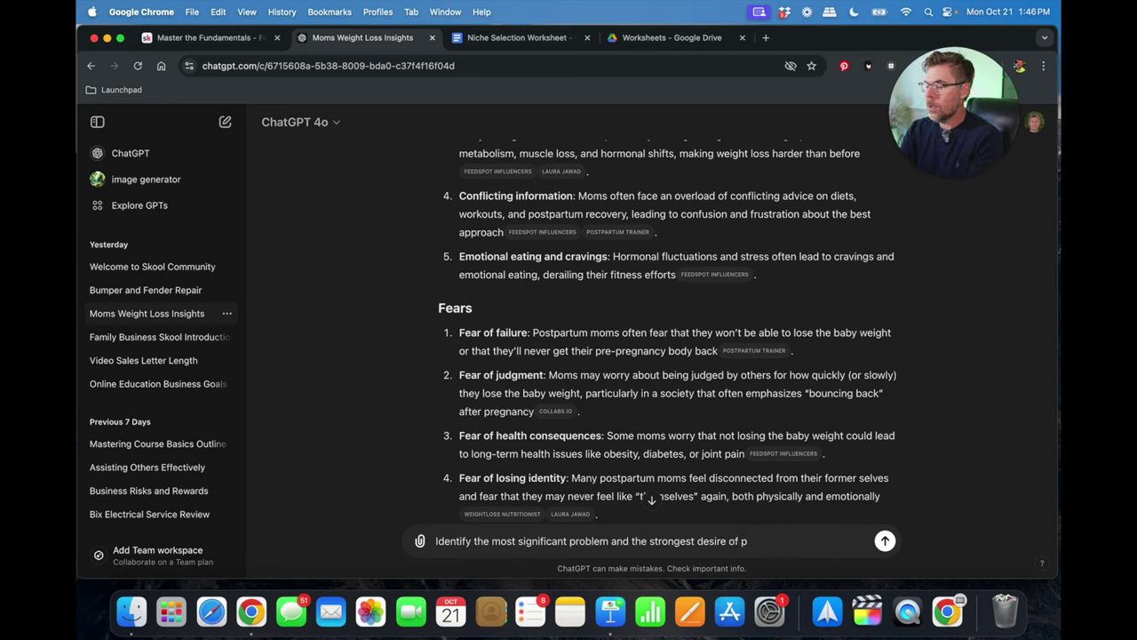
type("ost")
type("-par")
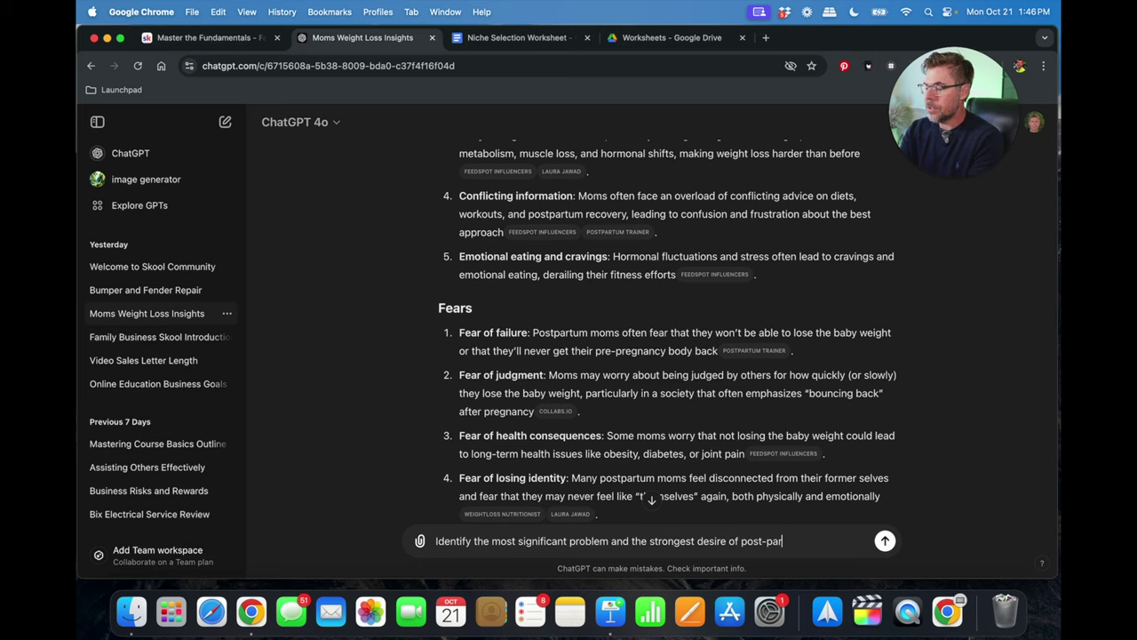
type("tum moms")
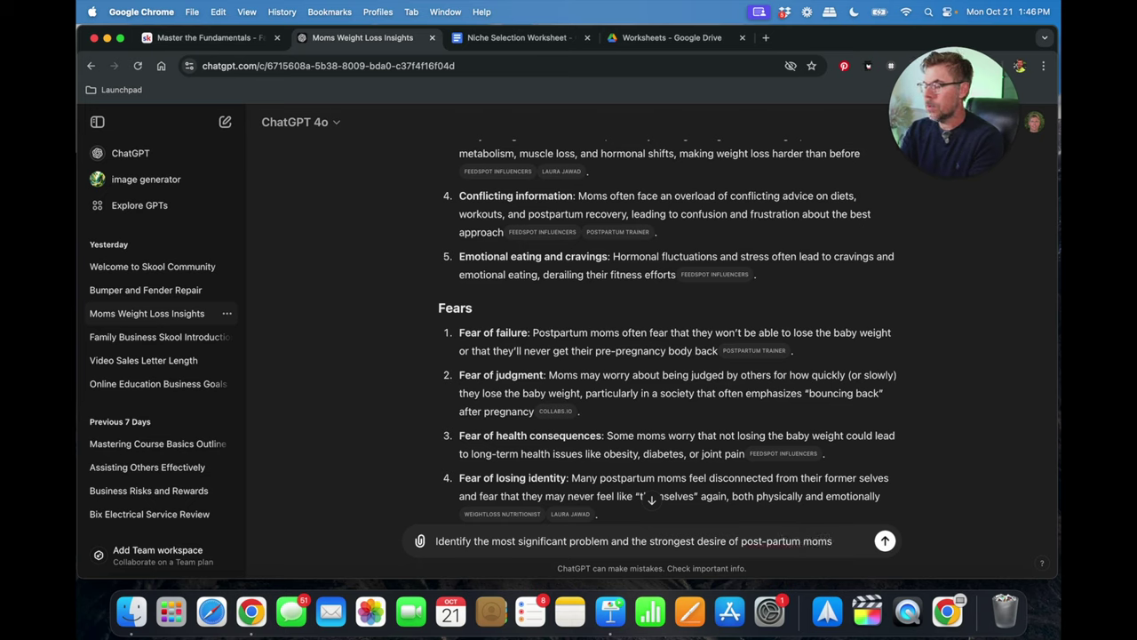
type(" who want ")
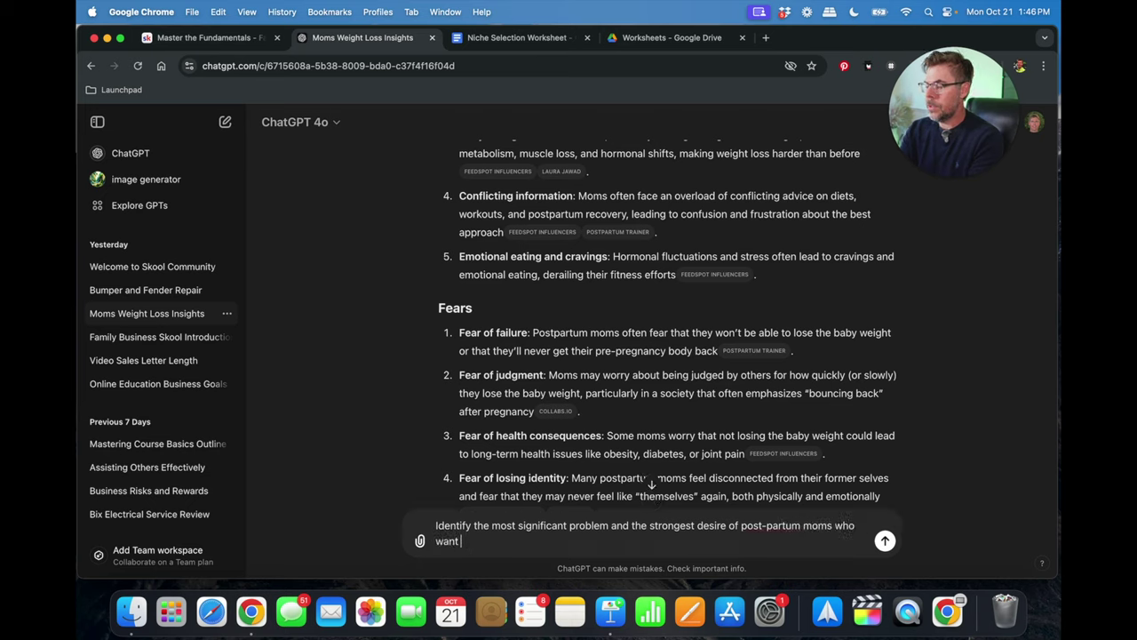
type("to lose their")
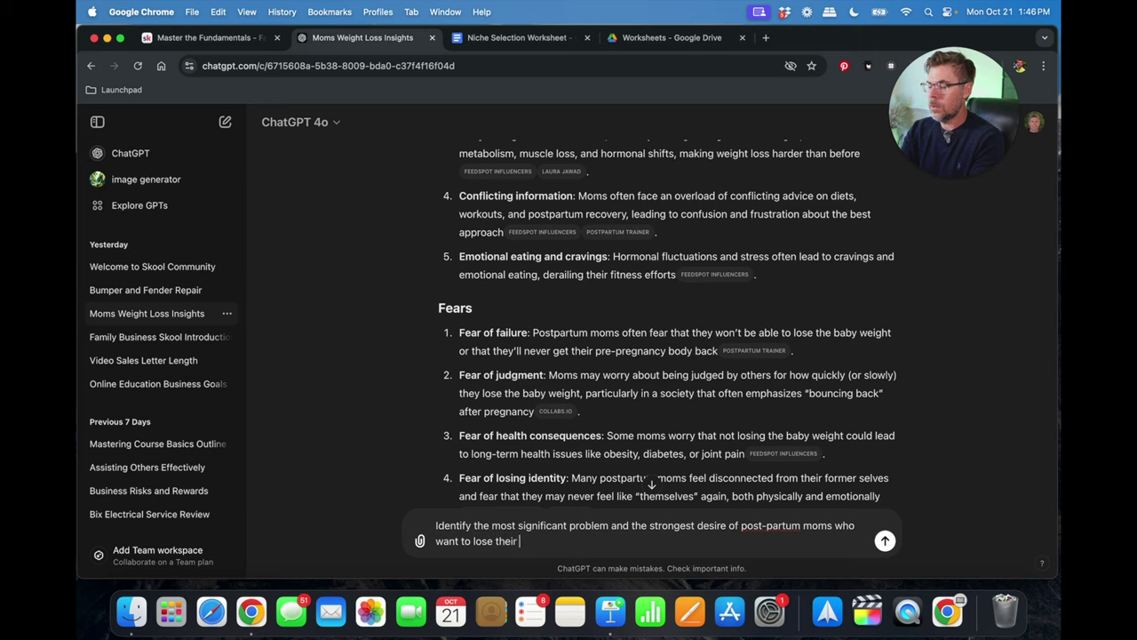
type(" baby weight.")
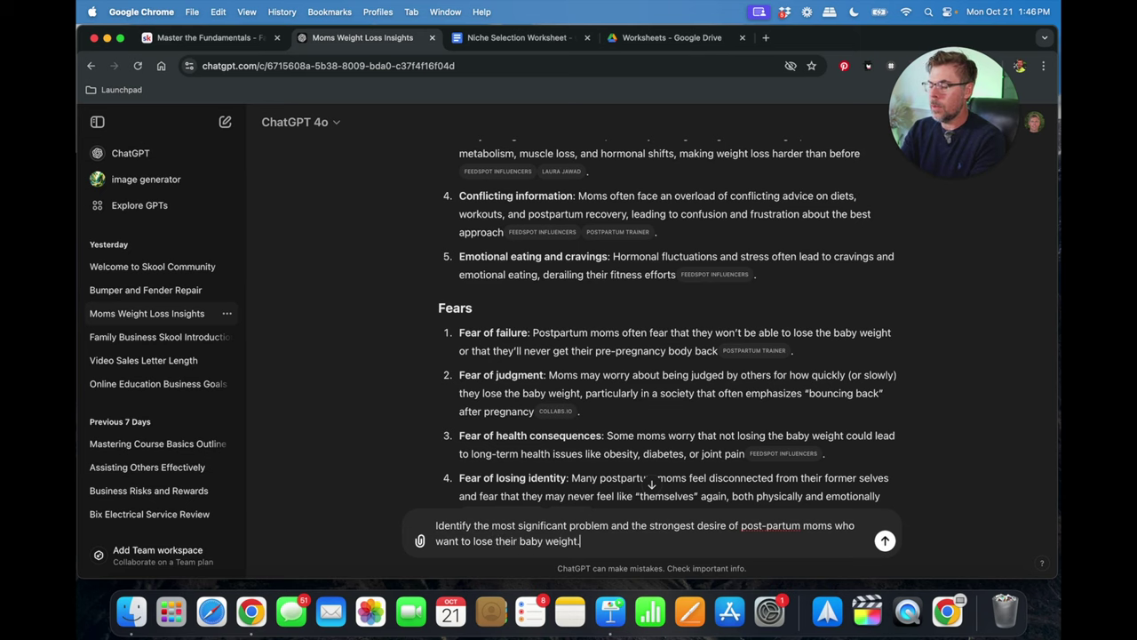
key("Return")
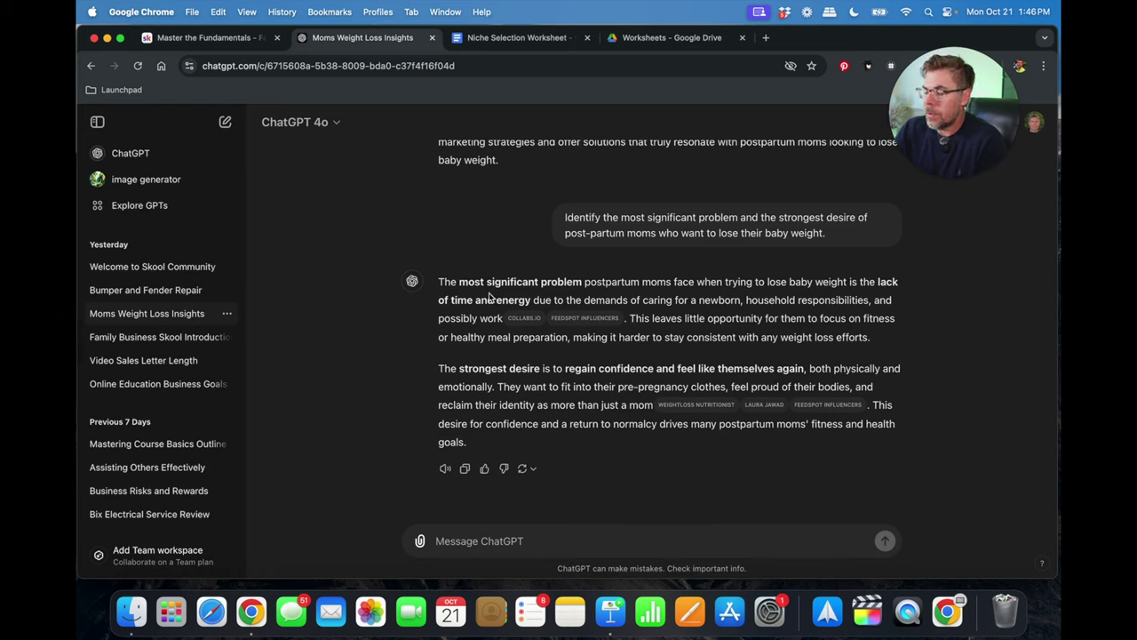
Highlight the answer's biggest problem: lack of time and energy while caring for a newborn.
left_click_drag(584, 282, 733, 285)
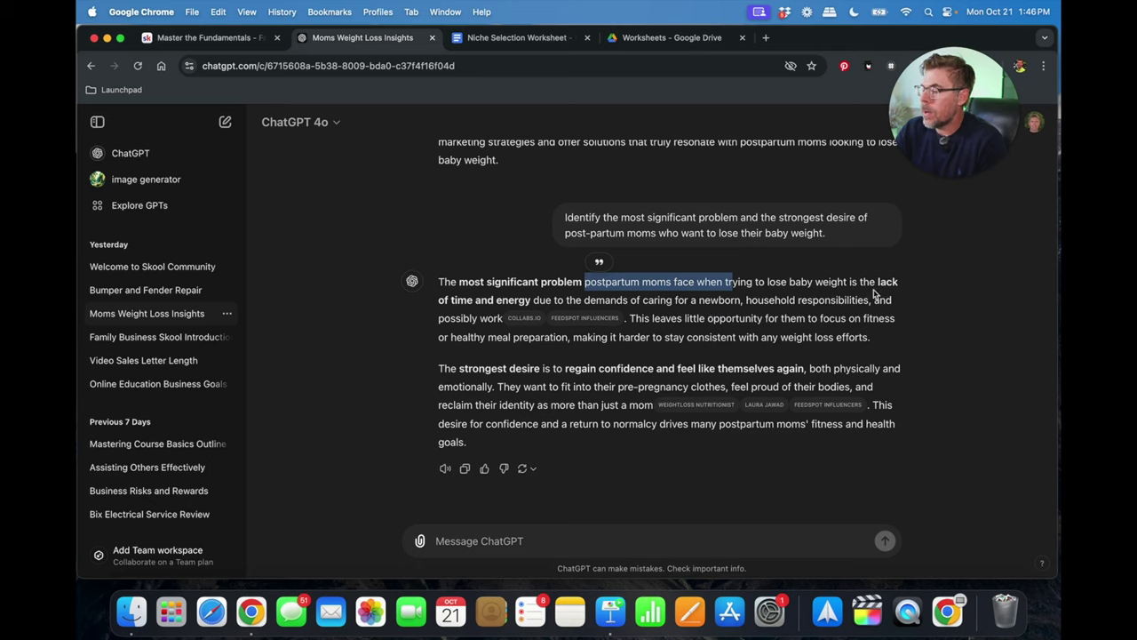
left_click_drag(880, 282, 736, 300)
left_click(728, 351)
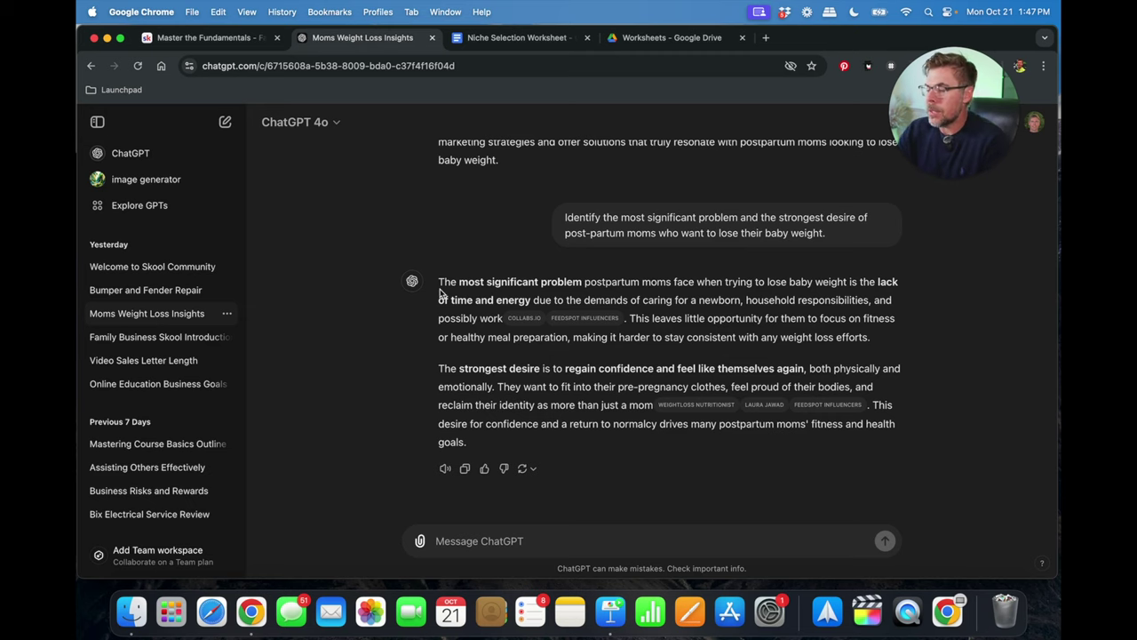
left_click(514, 35)
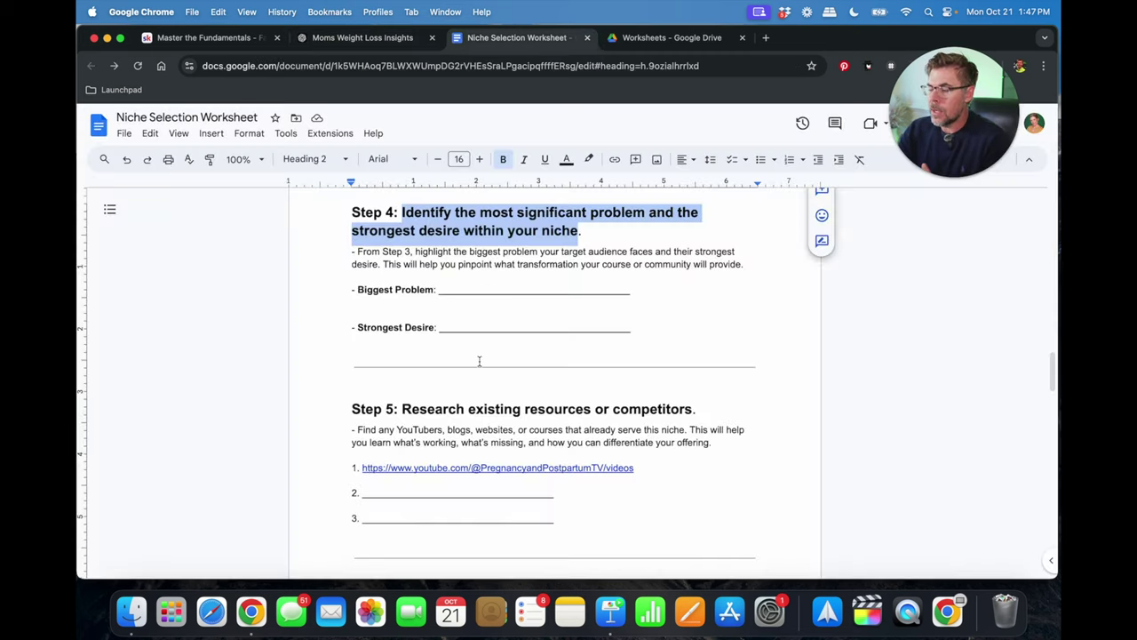
left_click(438, 308)
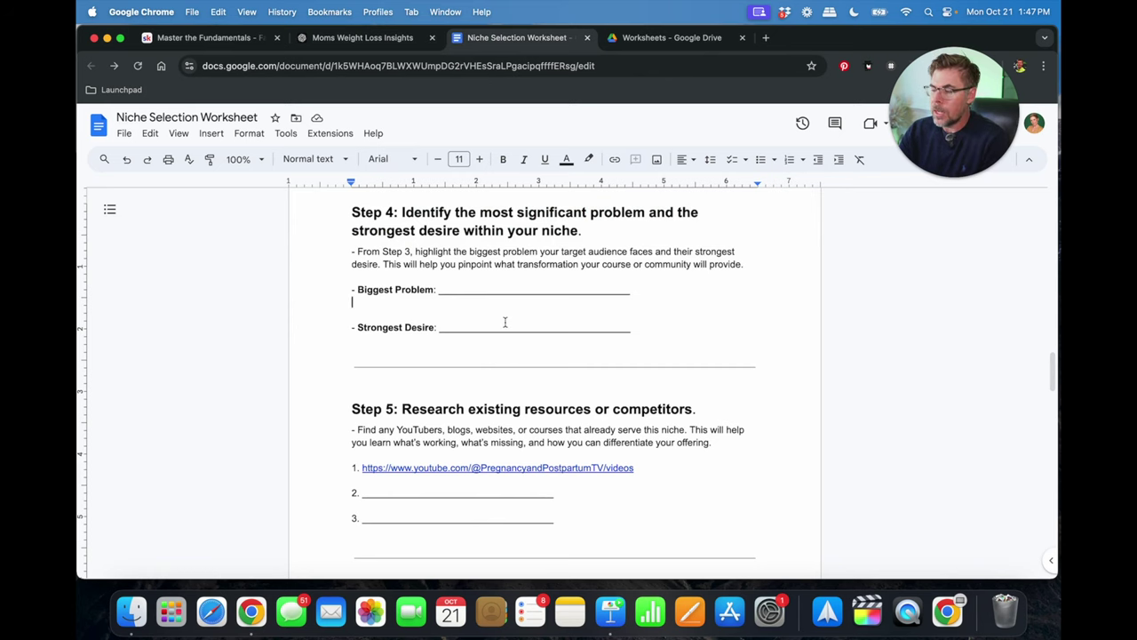
scroll(504, 322, "down", 5)
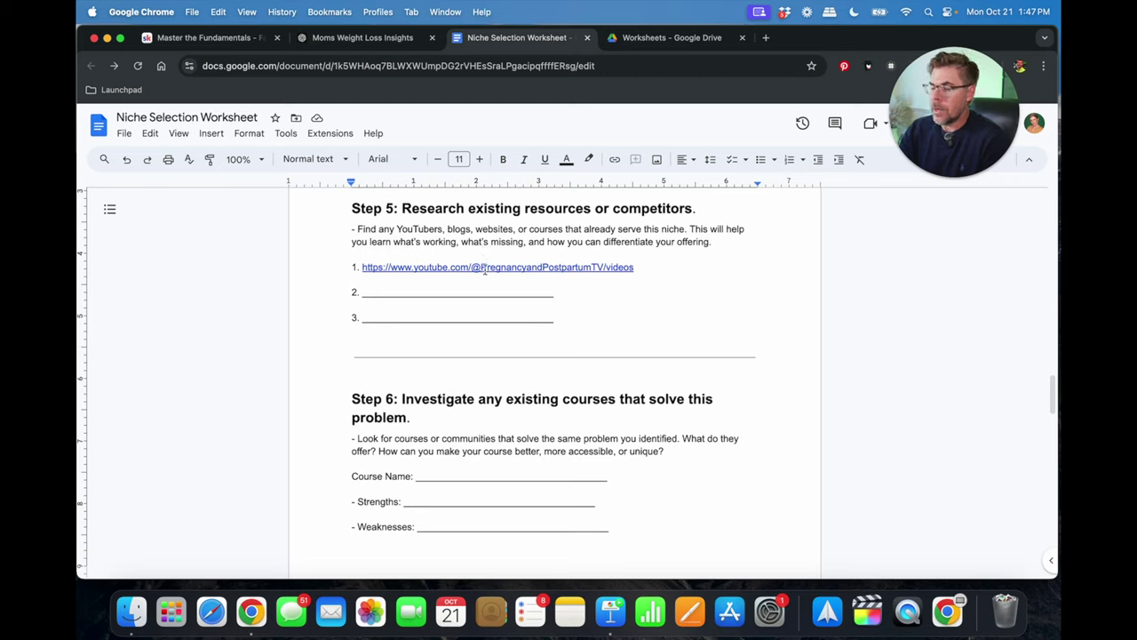
Open the Pregnancy and Postpartum TV channel from Step 5's link, browse it, then return to the worksheet.
left_click(485, 255)
left_click(483, 267)
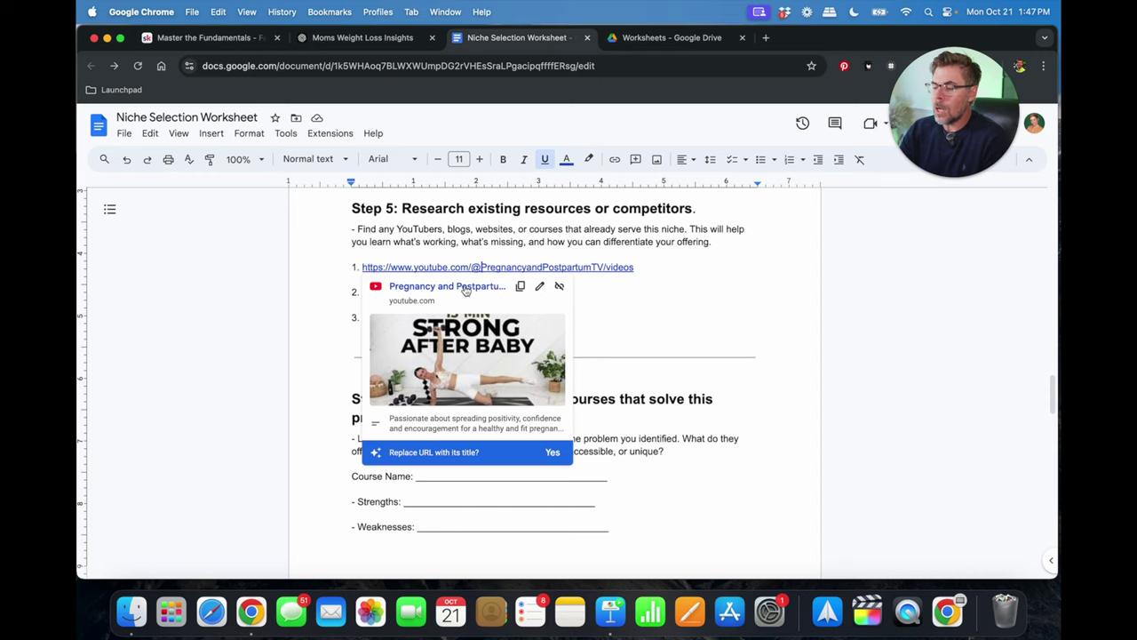
left_click(465, 291)
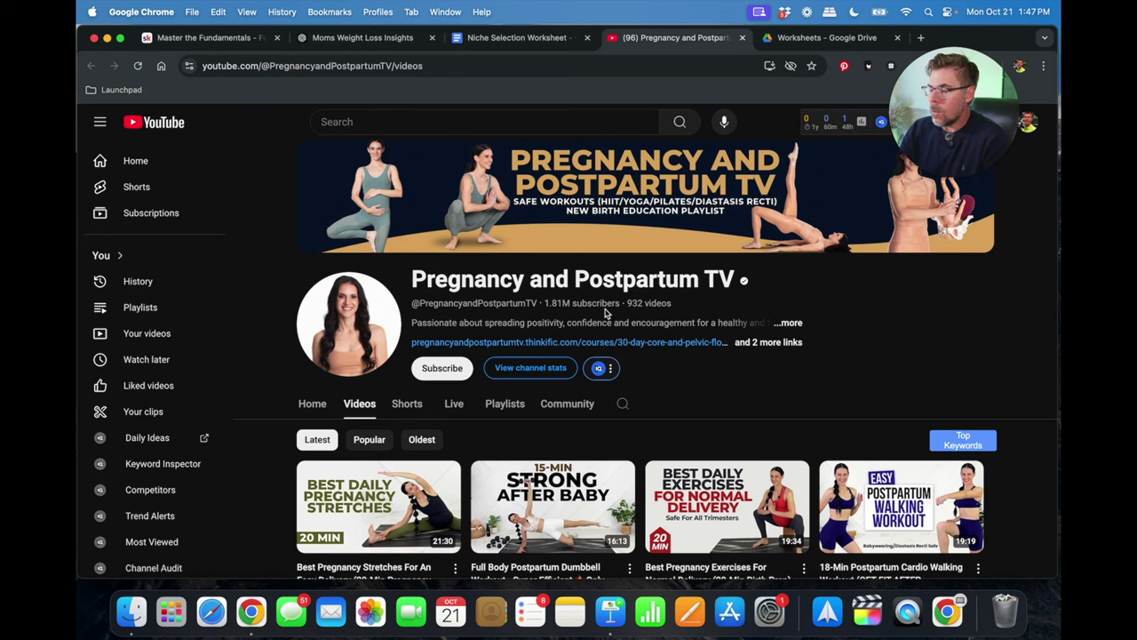
scroll(650, 359, "down", 4)
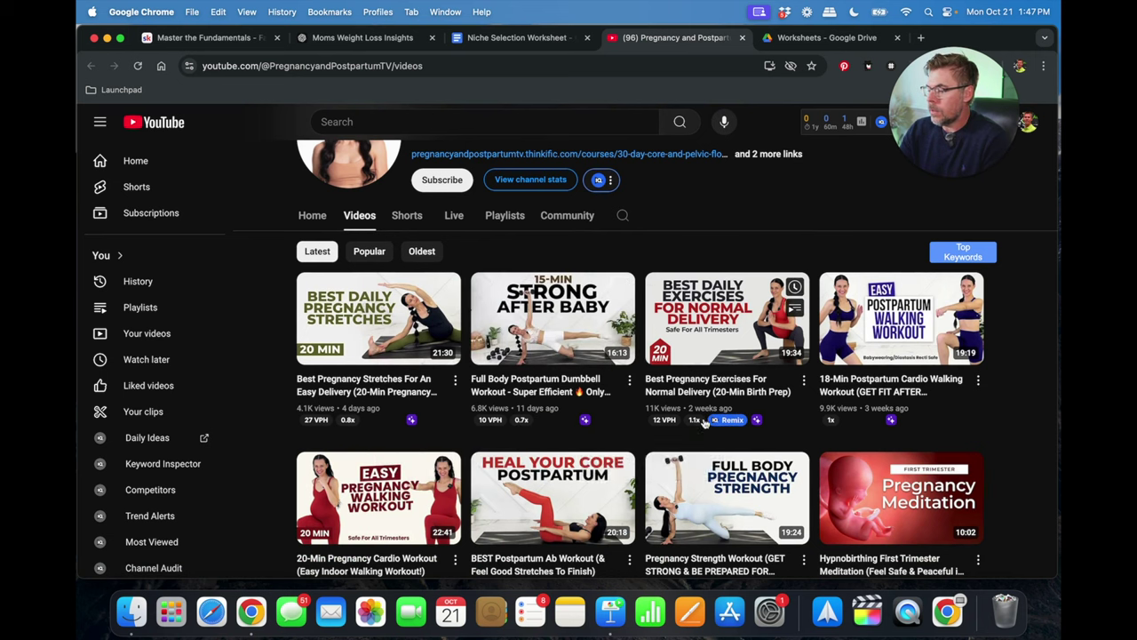
scroll(671, 236, "up", 2)
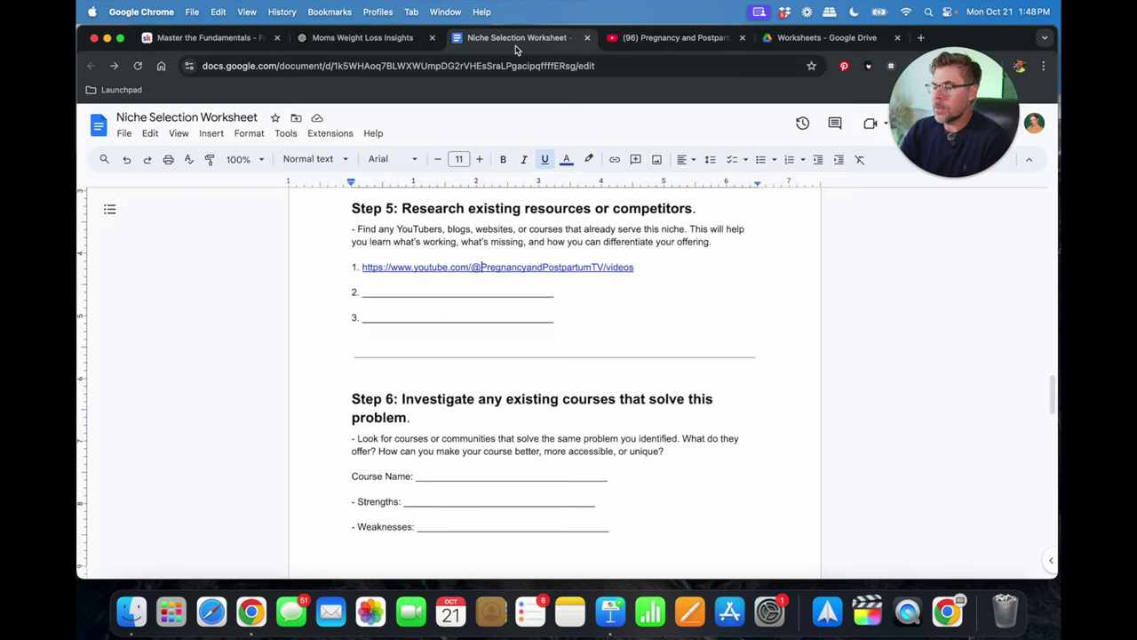
left_click(519, 39)
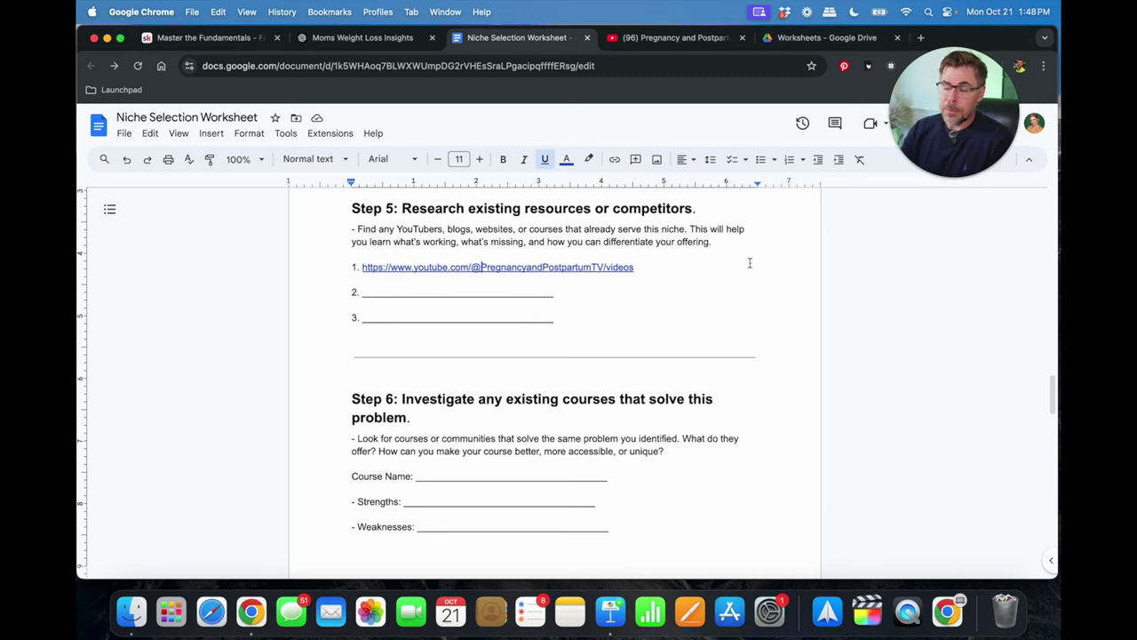
scroll(749, 263, "down", 5)
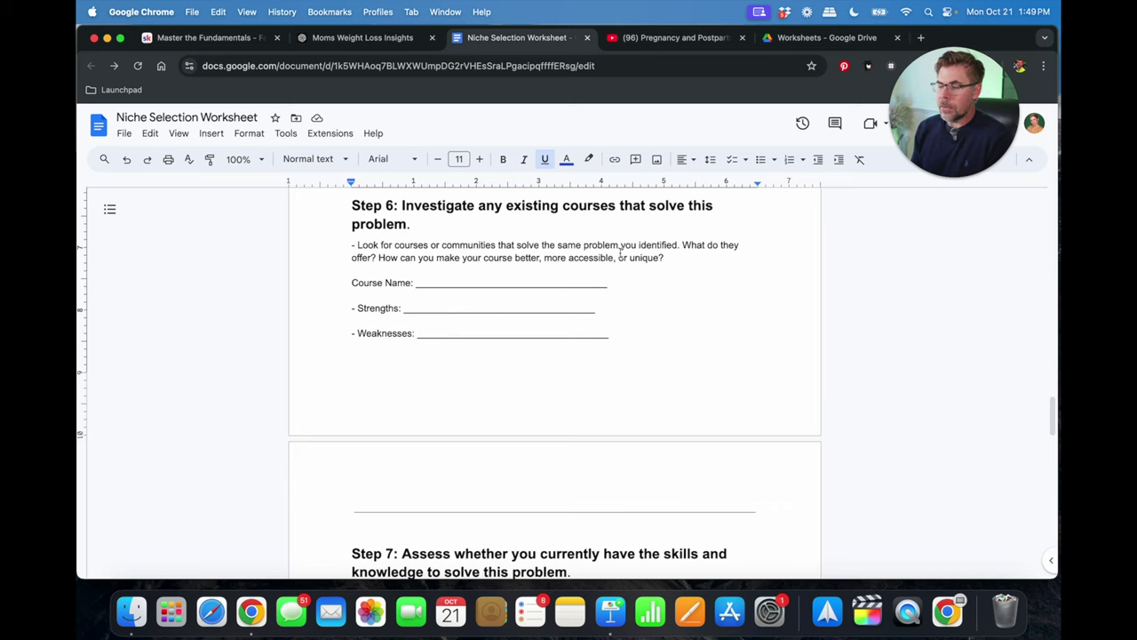
scroll(620, 252, "down", 5)
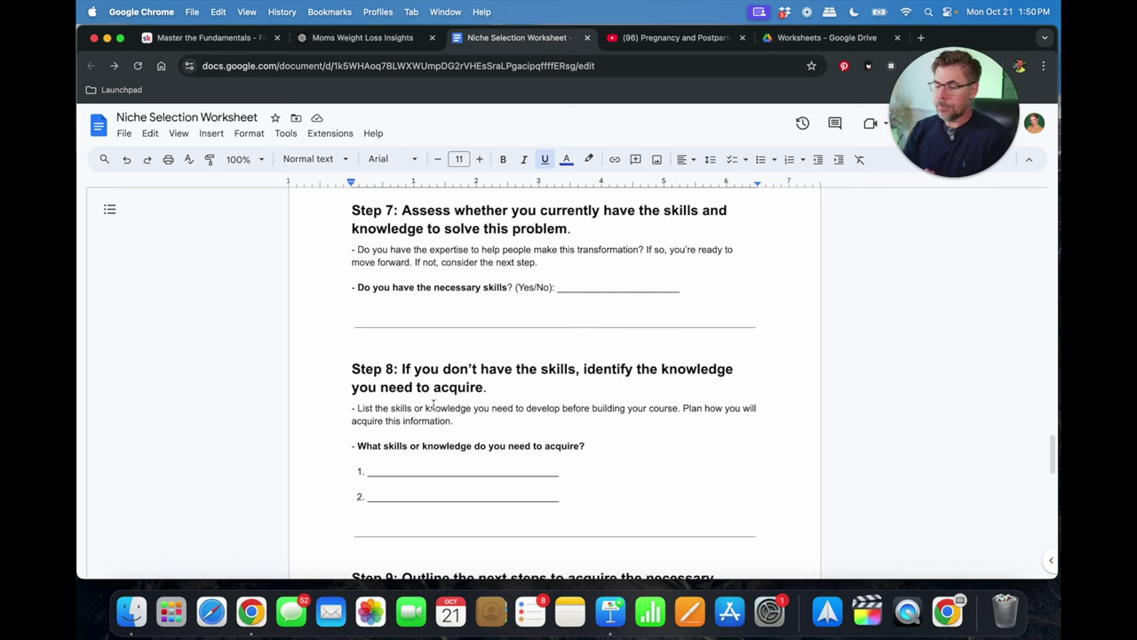
scroll(433, 405, "down", 1)
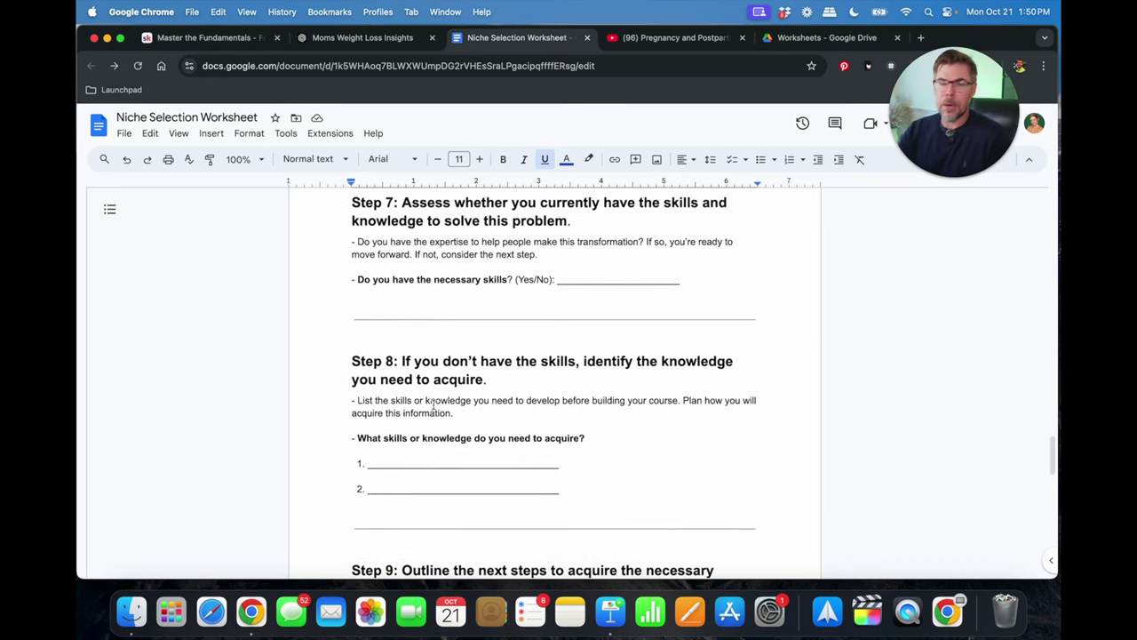
scroll(434, 404, "down", 7)
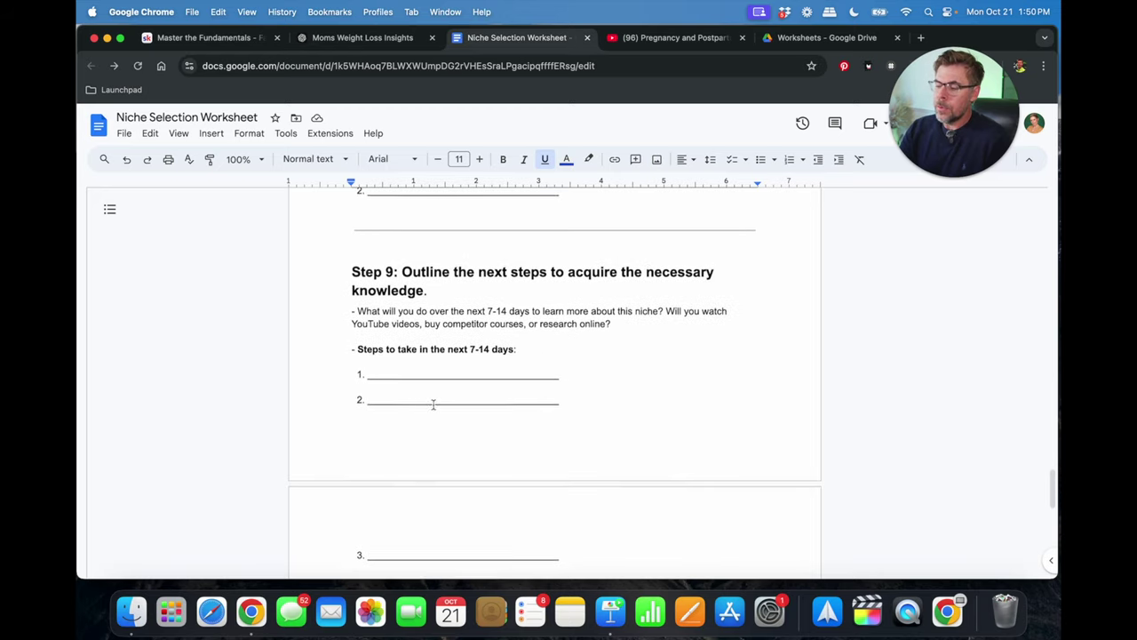
scroll(434, 404, "up", 5)
scroll(433, 405, "up", 4)
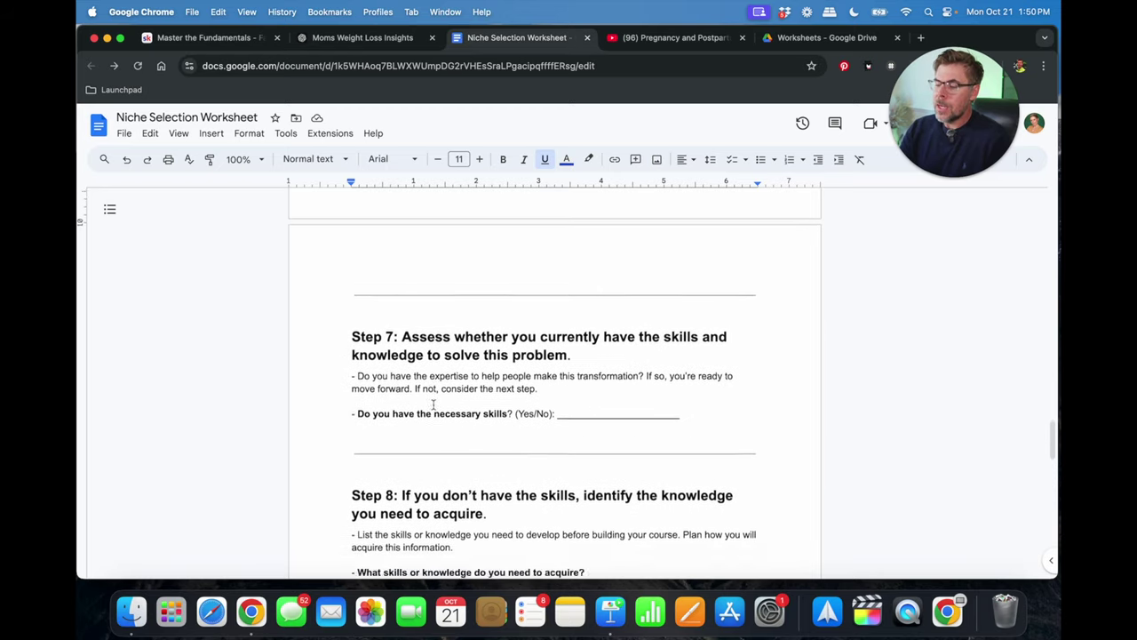
scroll(433, 405, "down", 1)
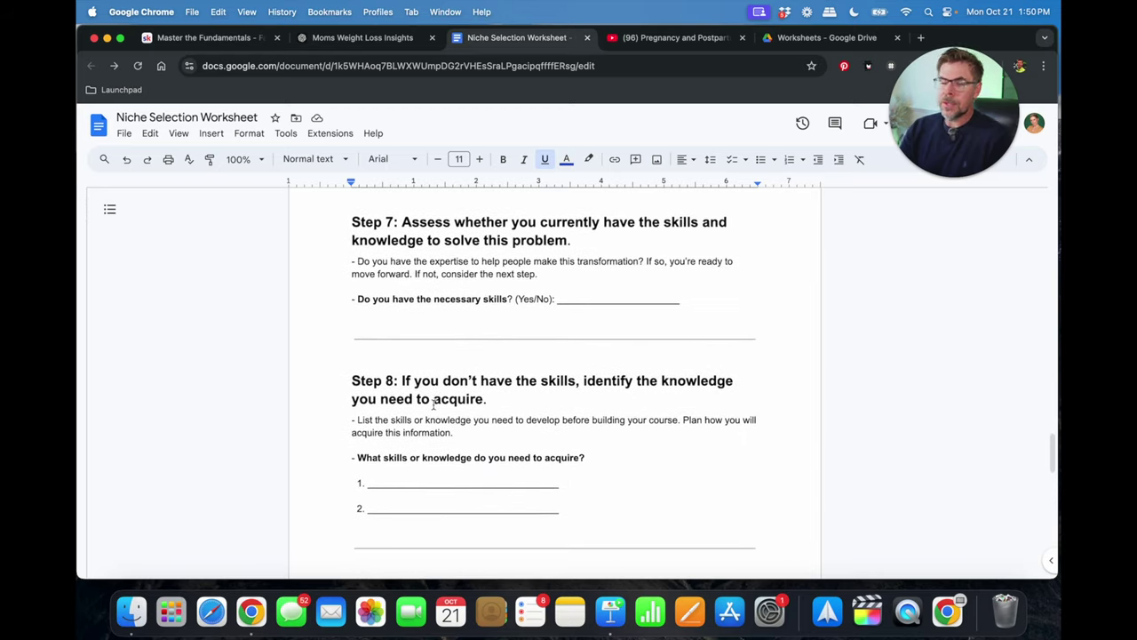